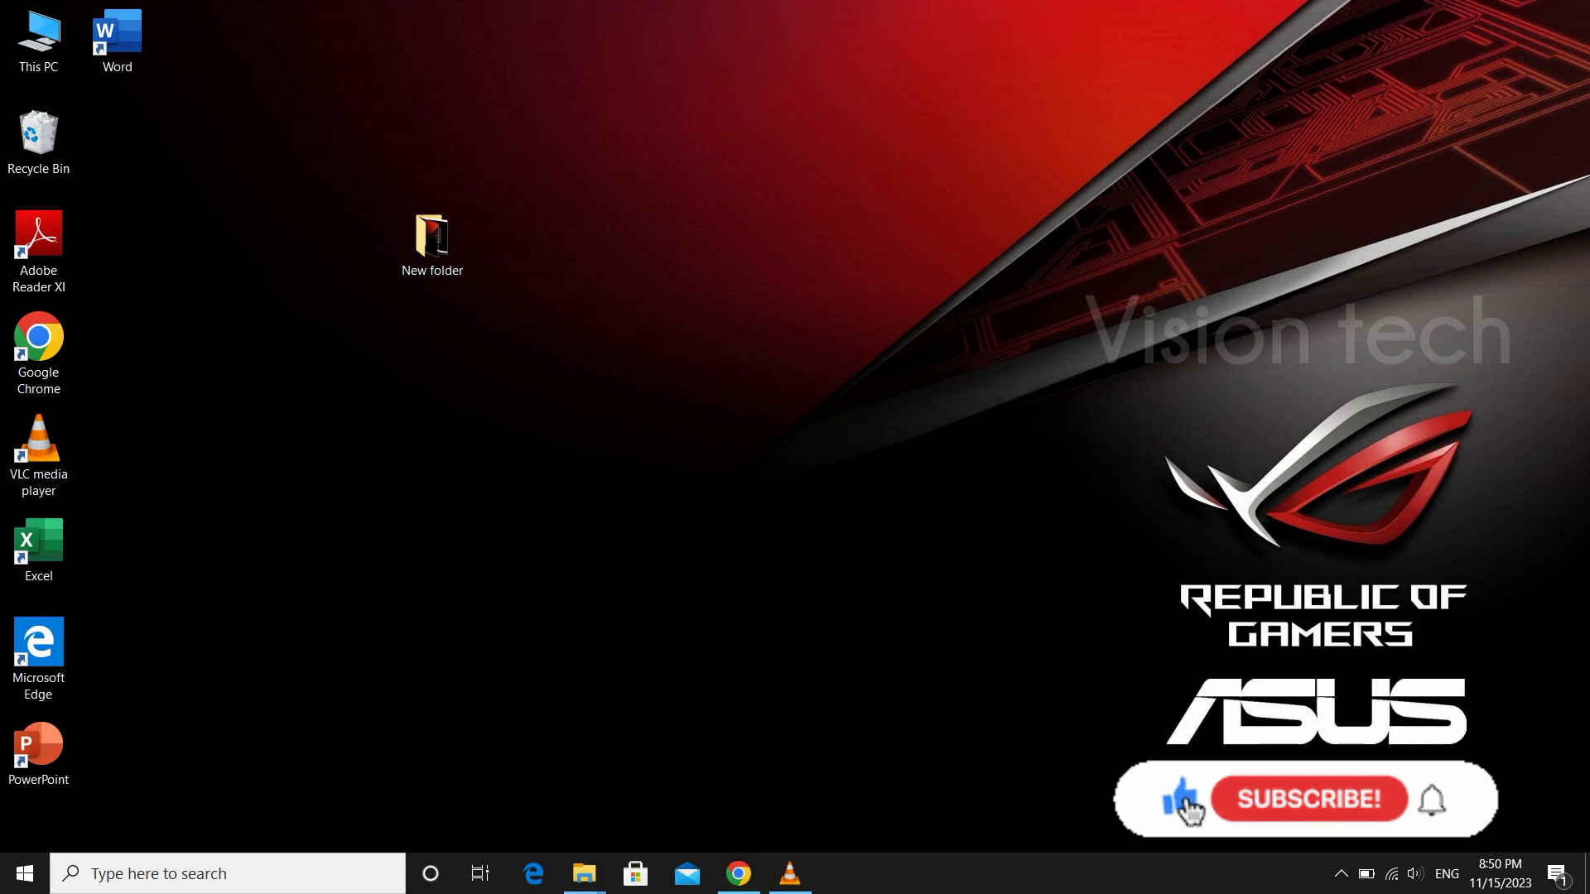
- Open New folder on the desktop to view its contents and close its window
{"action": "left_click", "coordinate": [431, 242]}
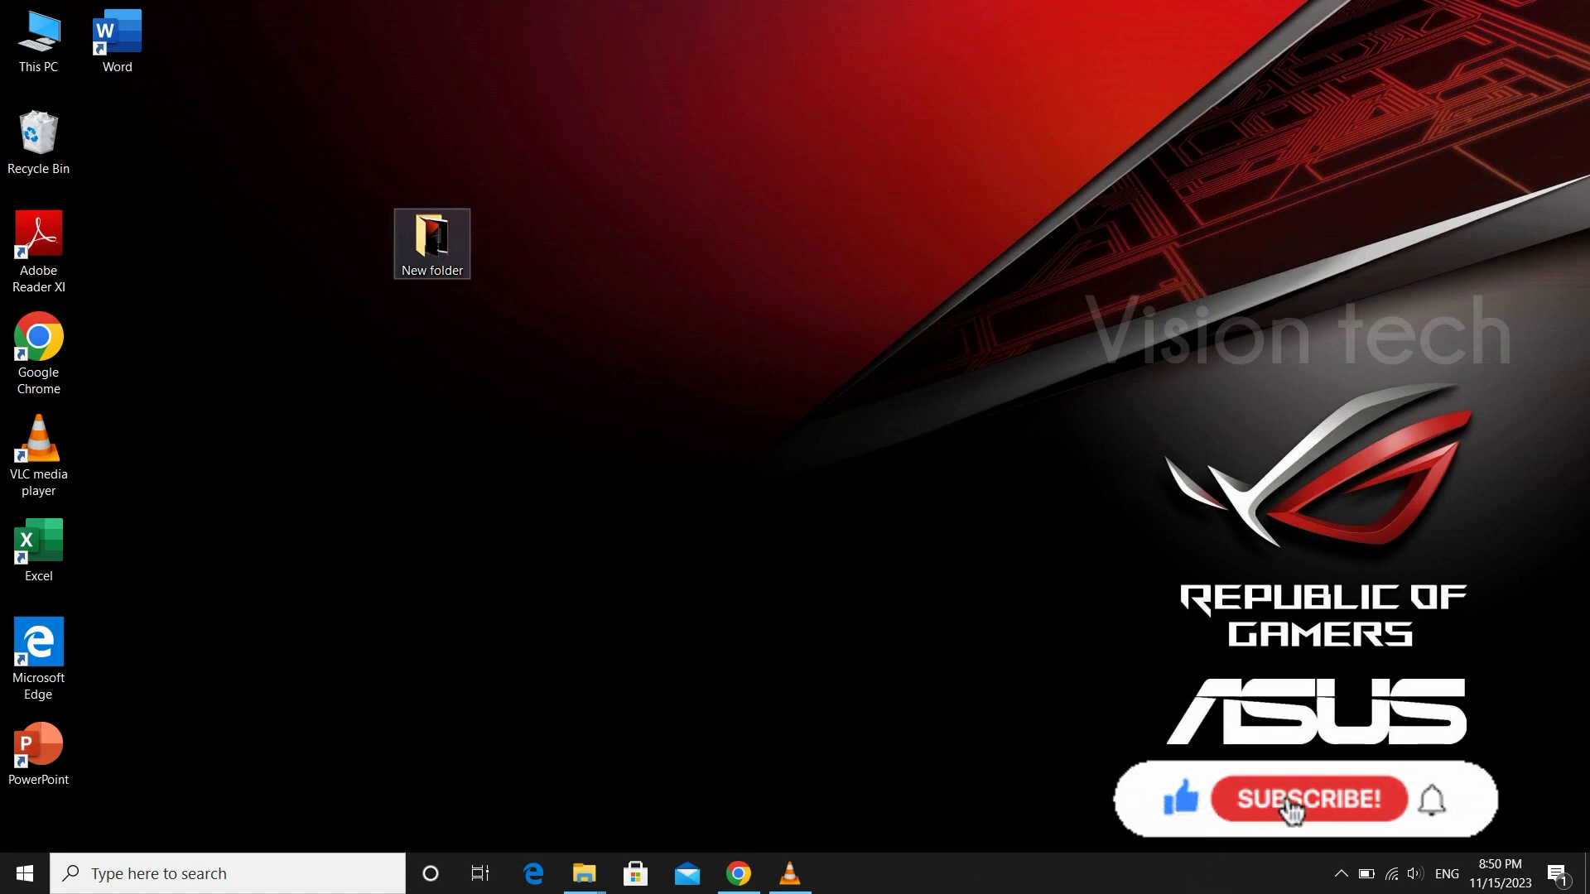
{"action": "double_click", "coordinate": [443, 245]}
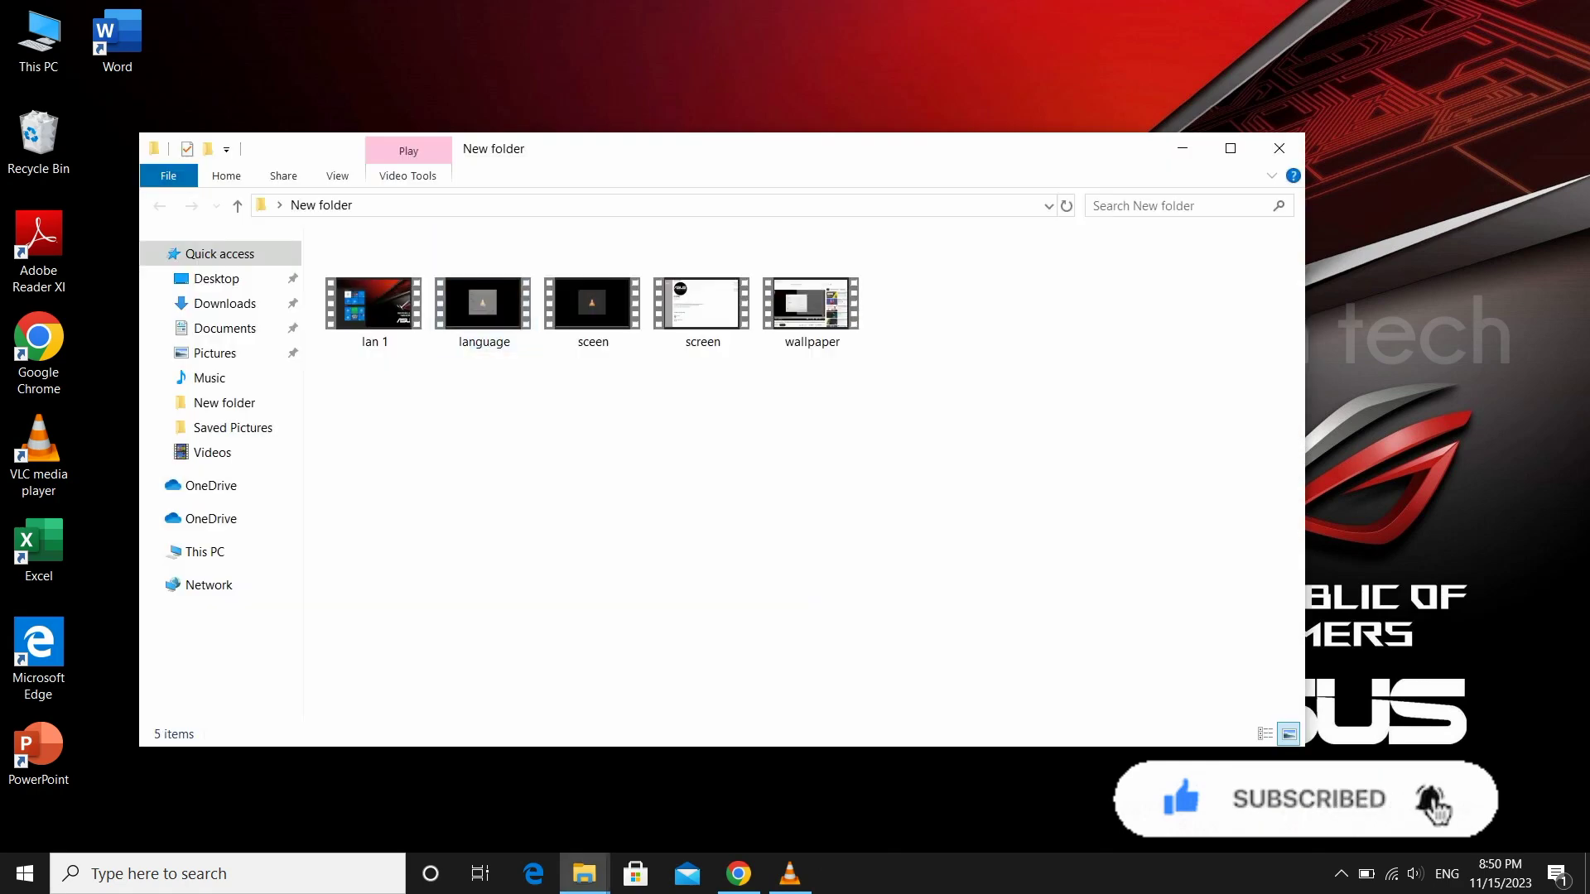
{"action": "left_click", "coordinate": [1280, 148]}
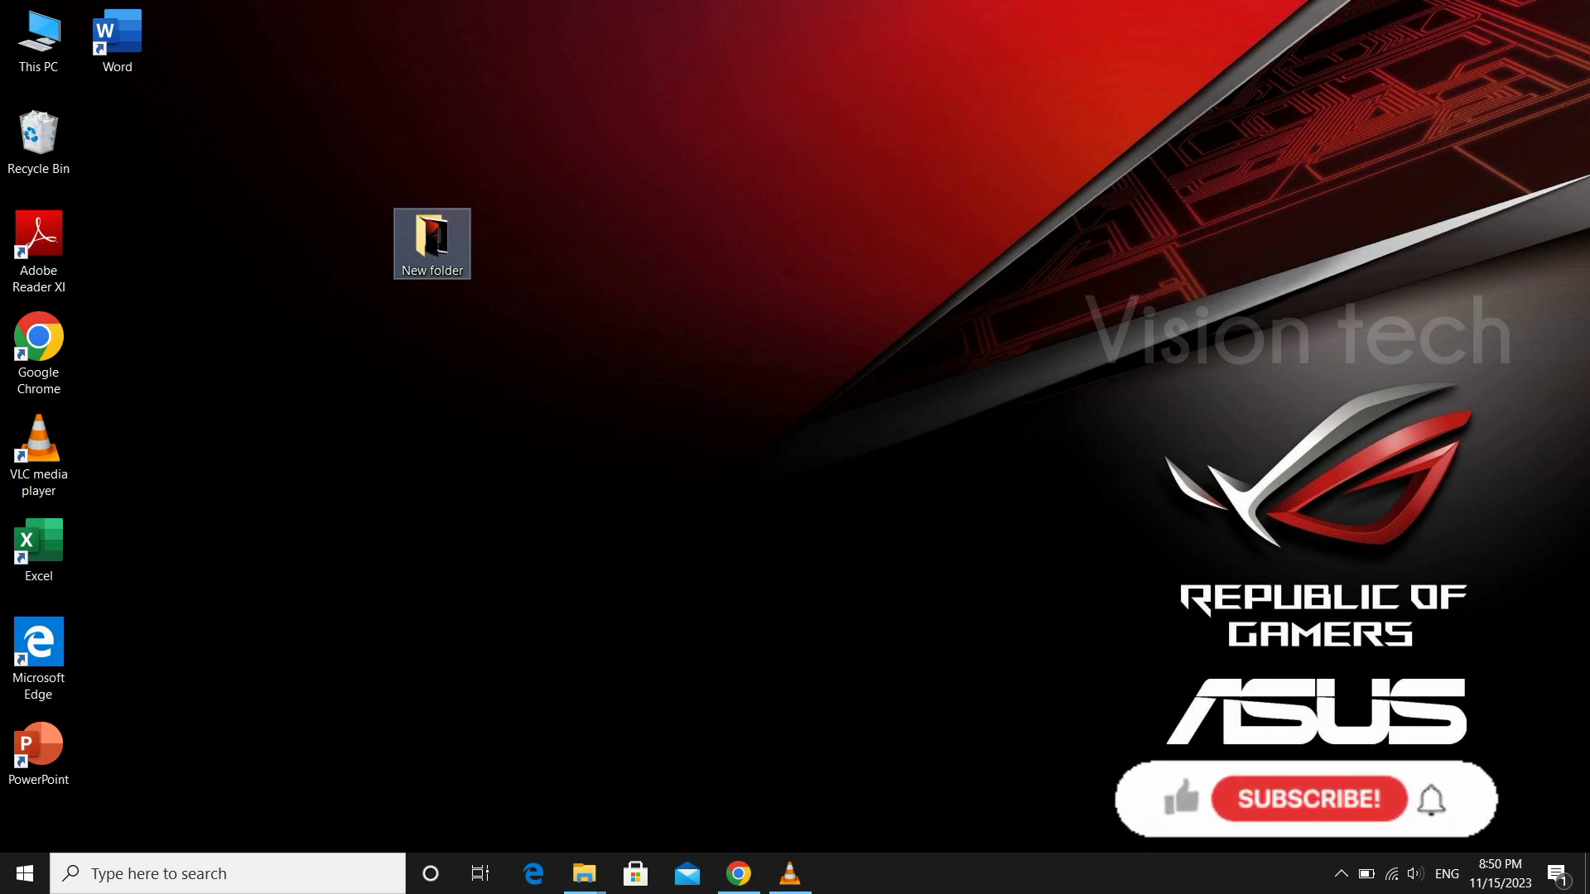
- Open the permissions of the desktop's New folder for editing from its security properties
{"action": "mouse_move", "coordinate": [412, 234]}
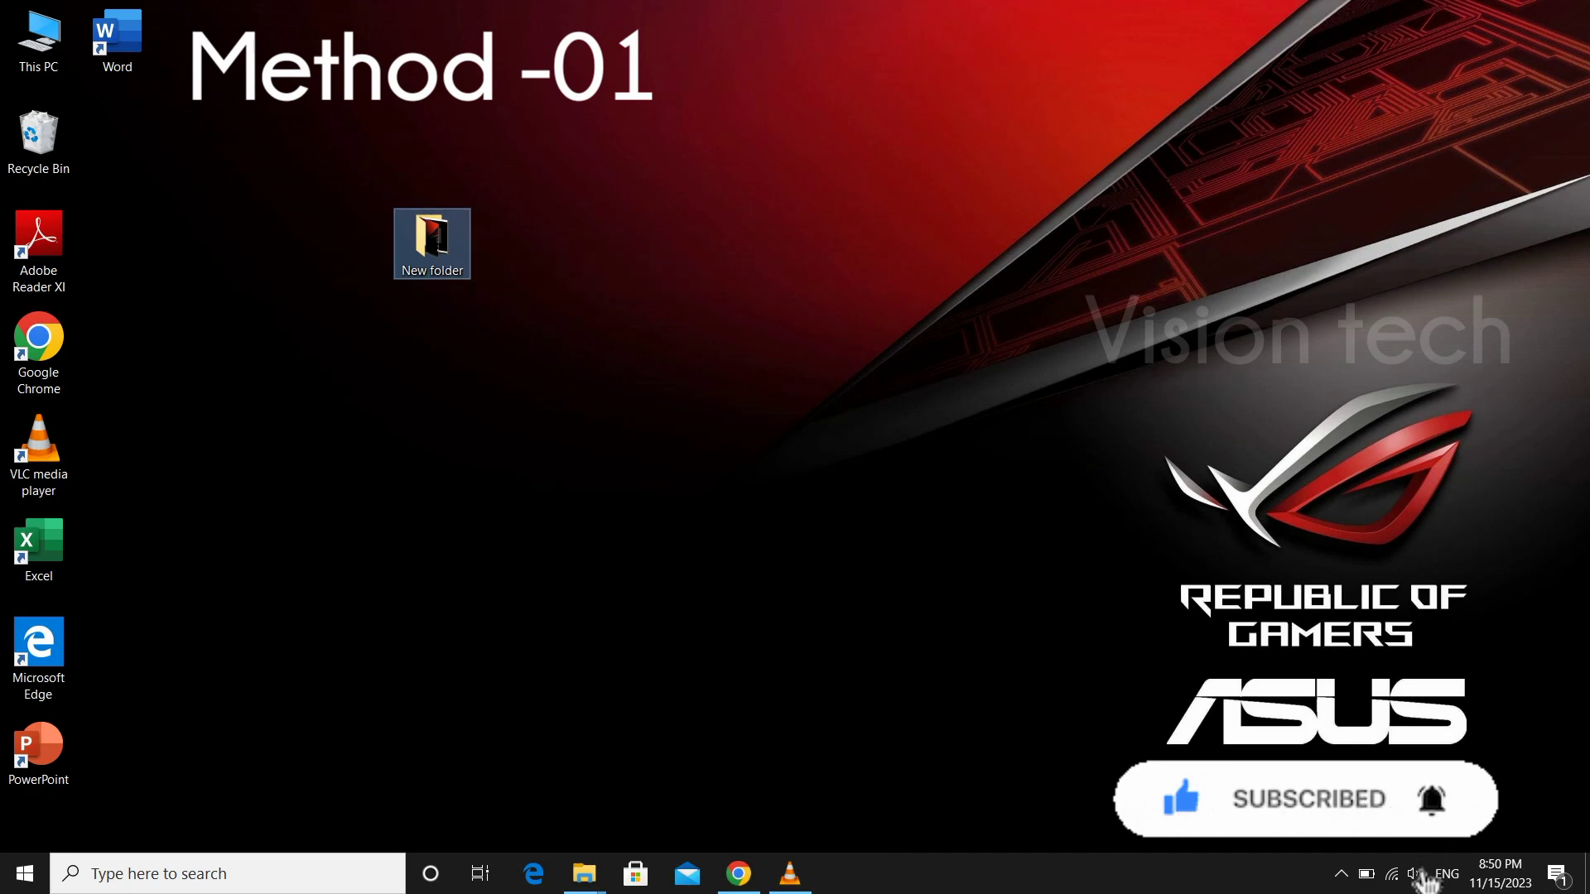
{"action": "right_click", "coordinate": [400, 213]}
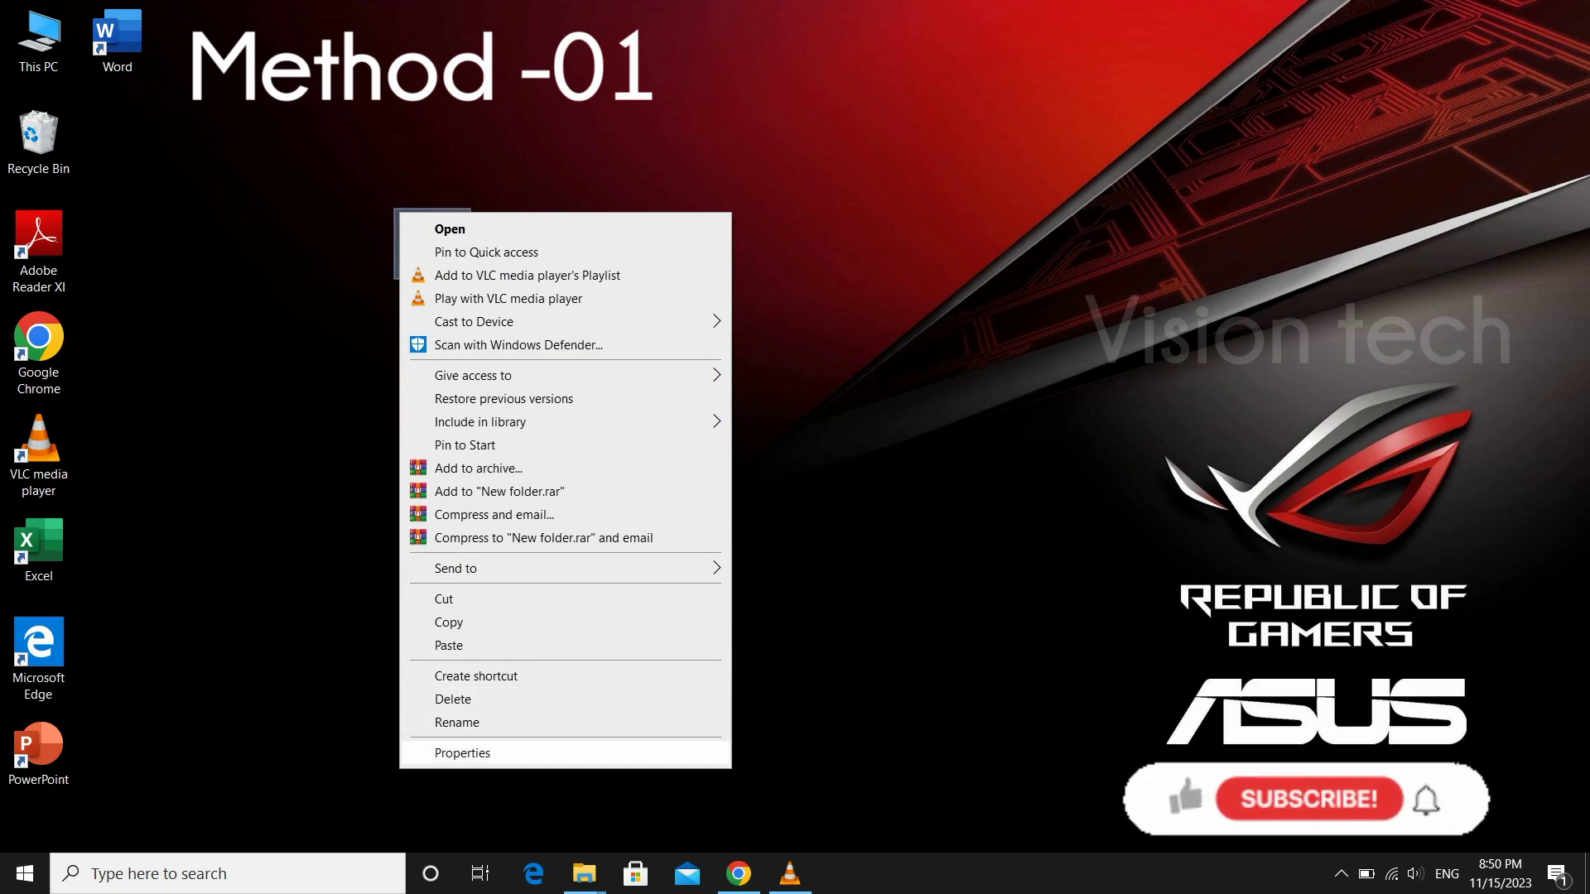
{"action": "key", "text": "Return"}
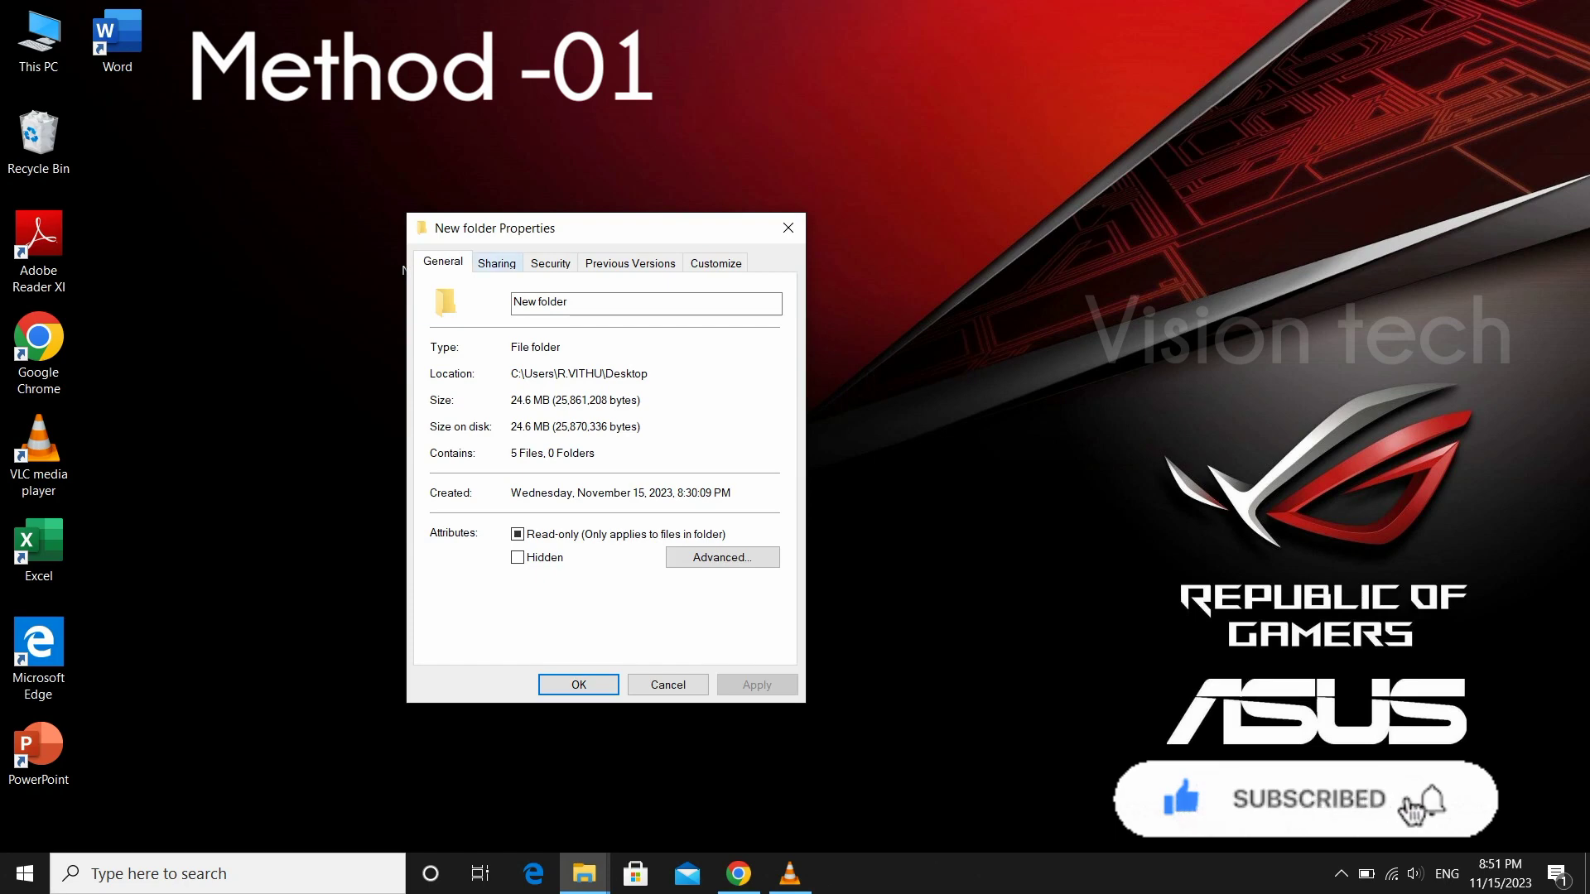
{"action": "left_click", "coordinate": [550, 263]}
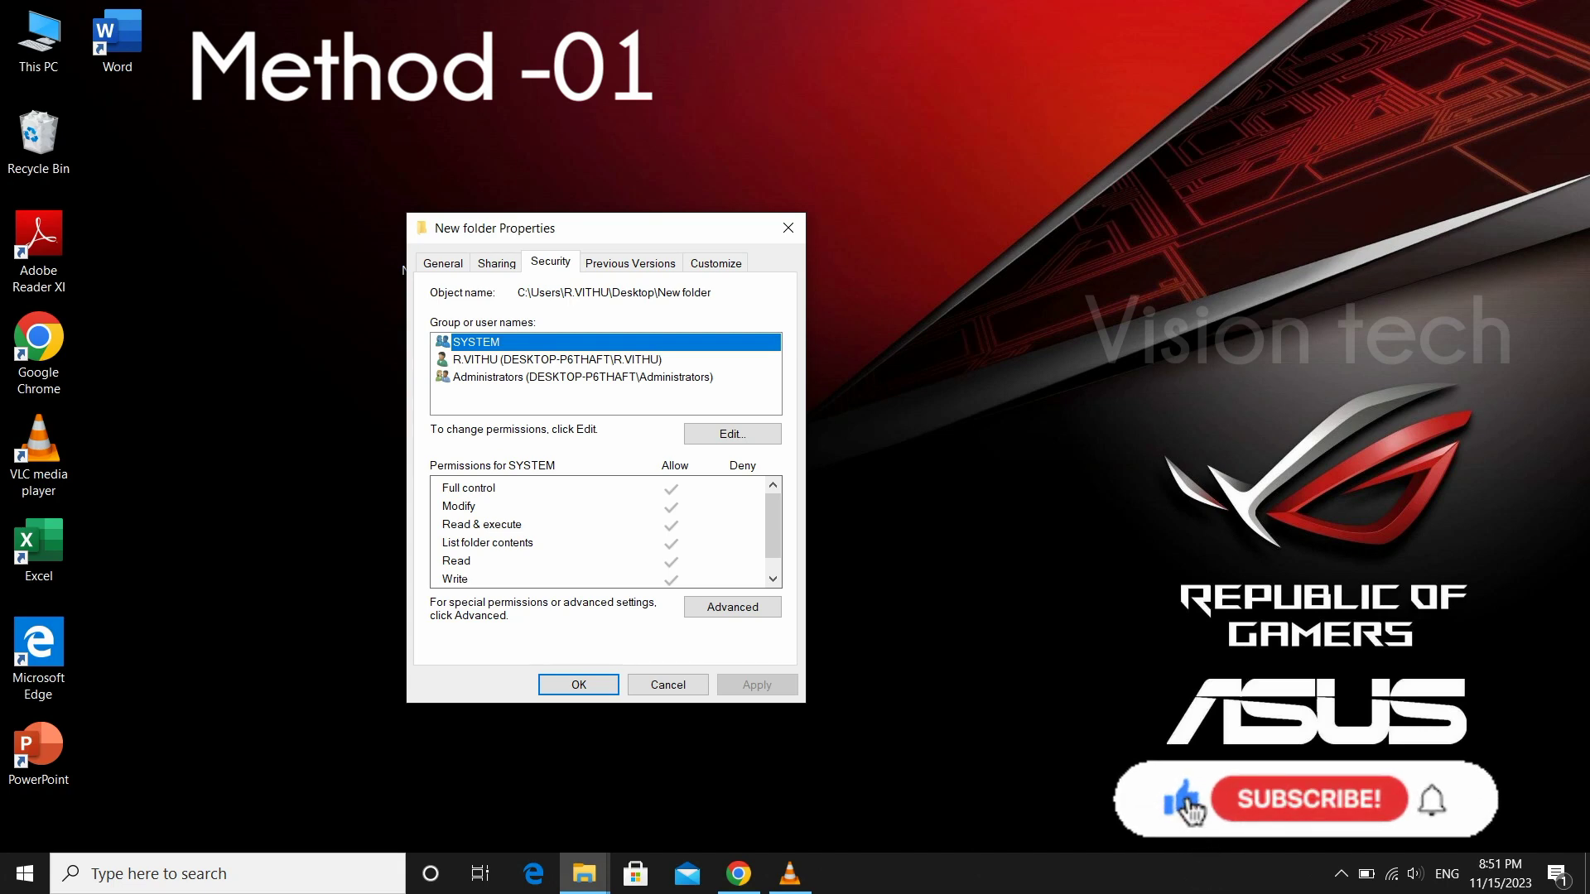
{"action": "left_click", "coordinate": [583, 378]}
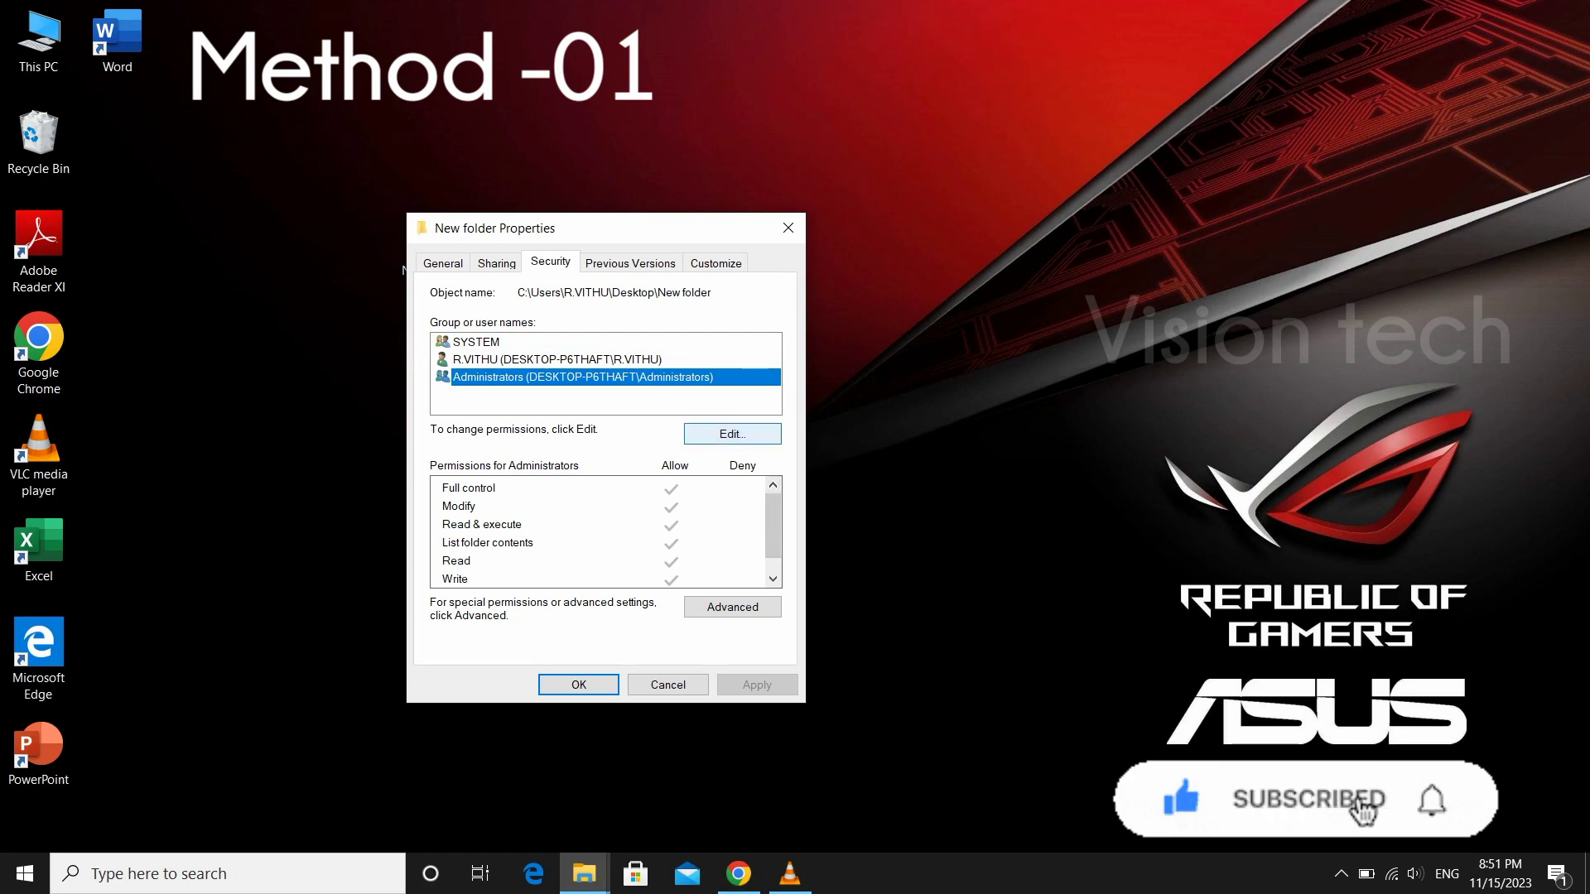
{"action": "left_click", "coordinate": [732, 434]}
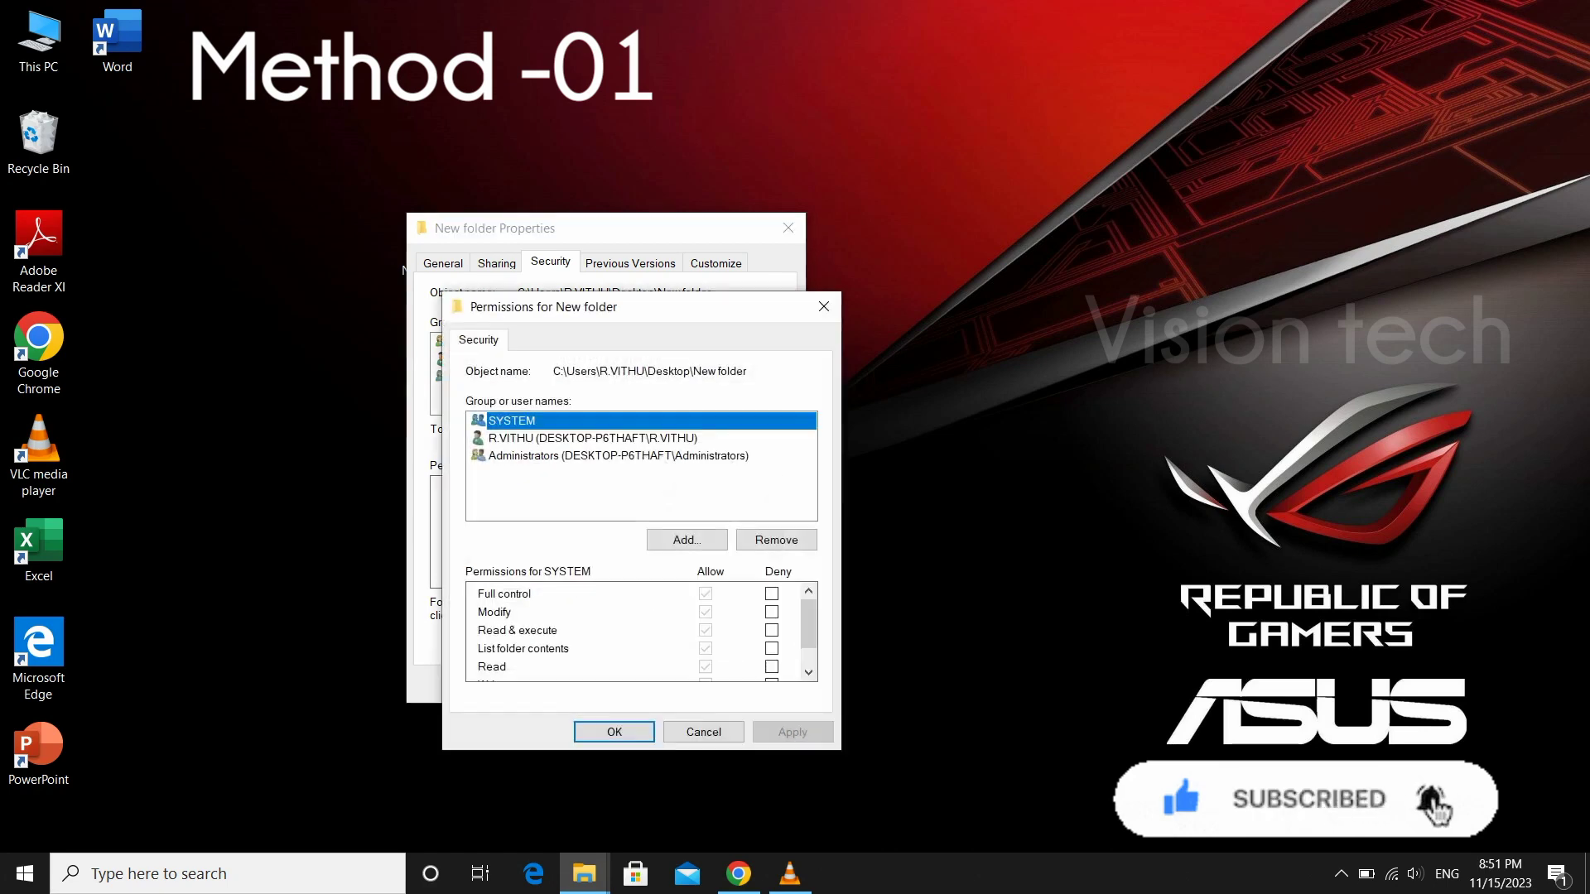
- Deny Full control to the Administrators group on New folder, apply and confirm the deny entry, and close the folder's properties
{"action": "left_click", "coordinate": [618, 456]}
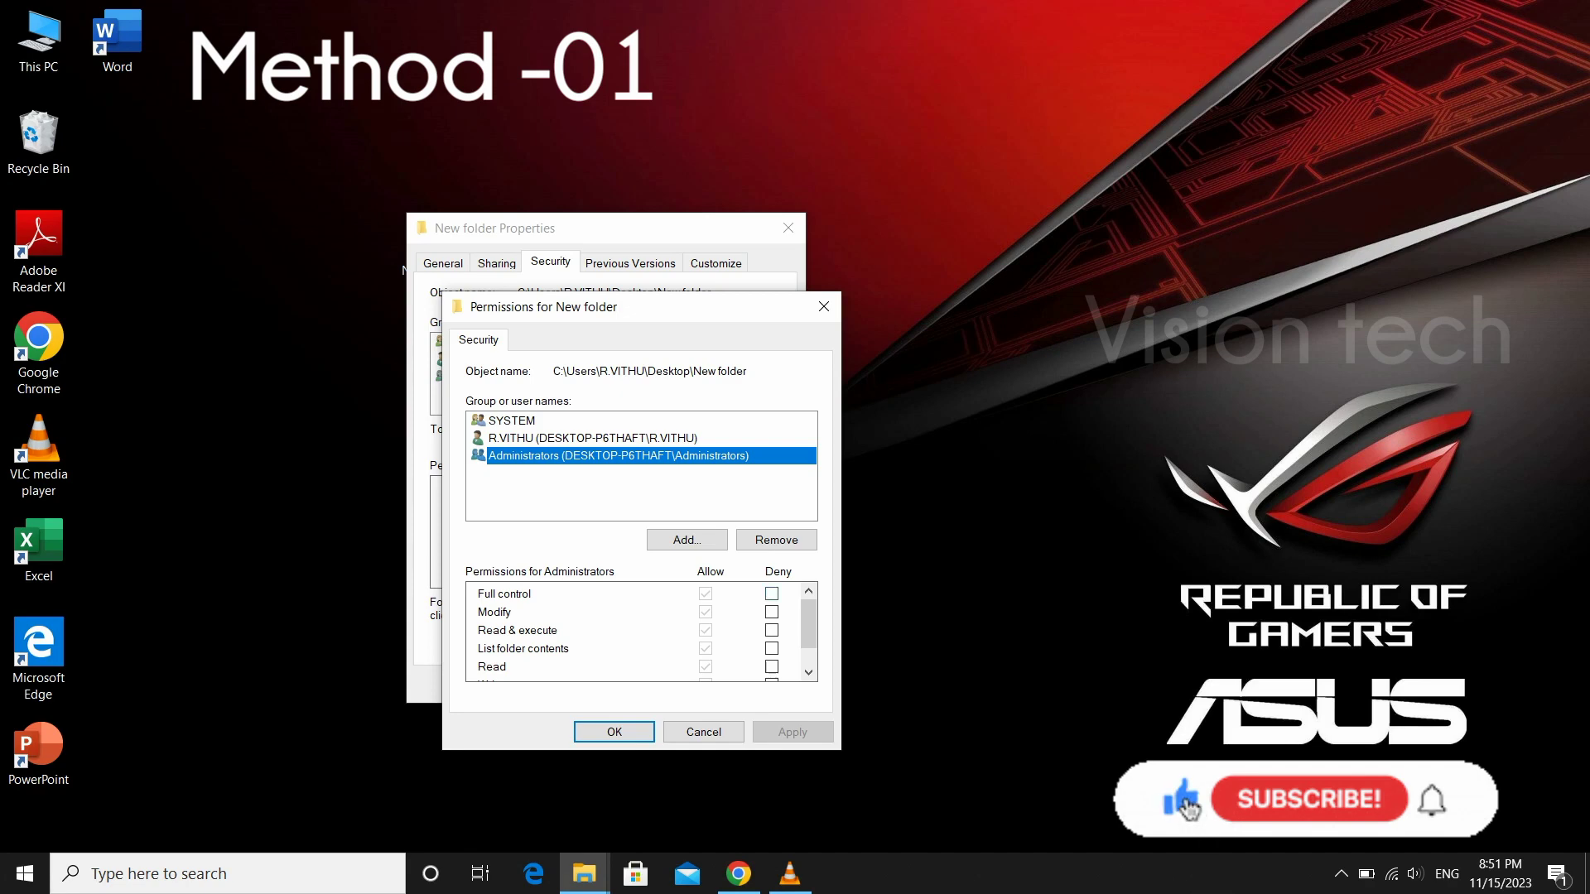
{"action": "left_click", "coordinate": [772, 594]}
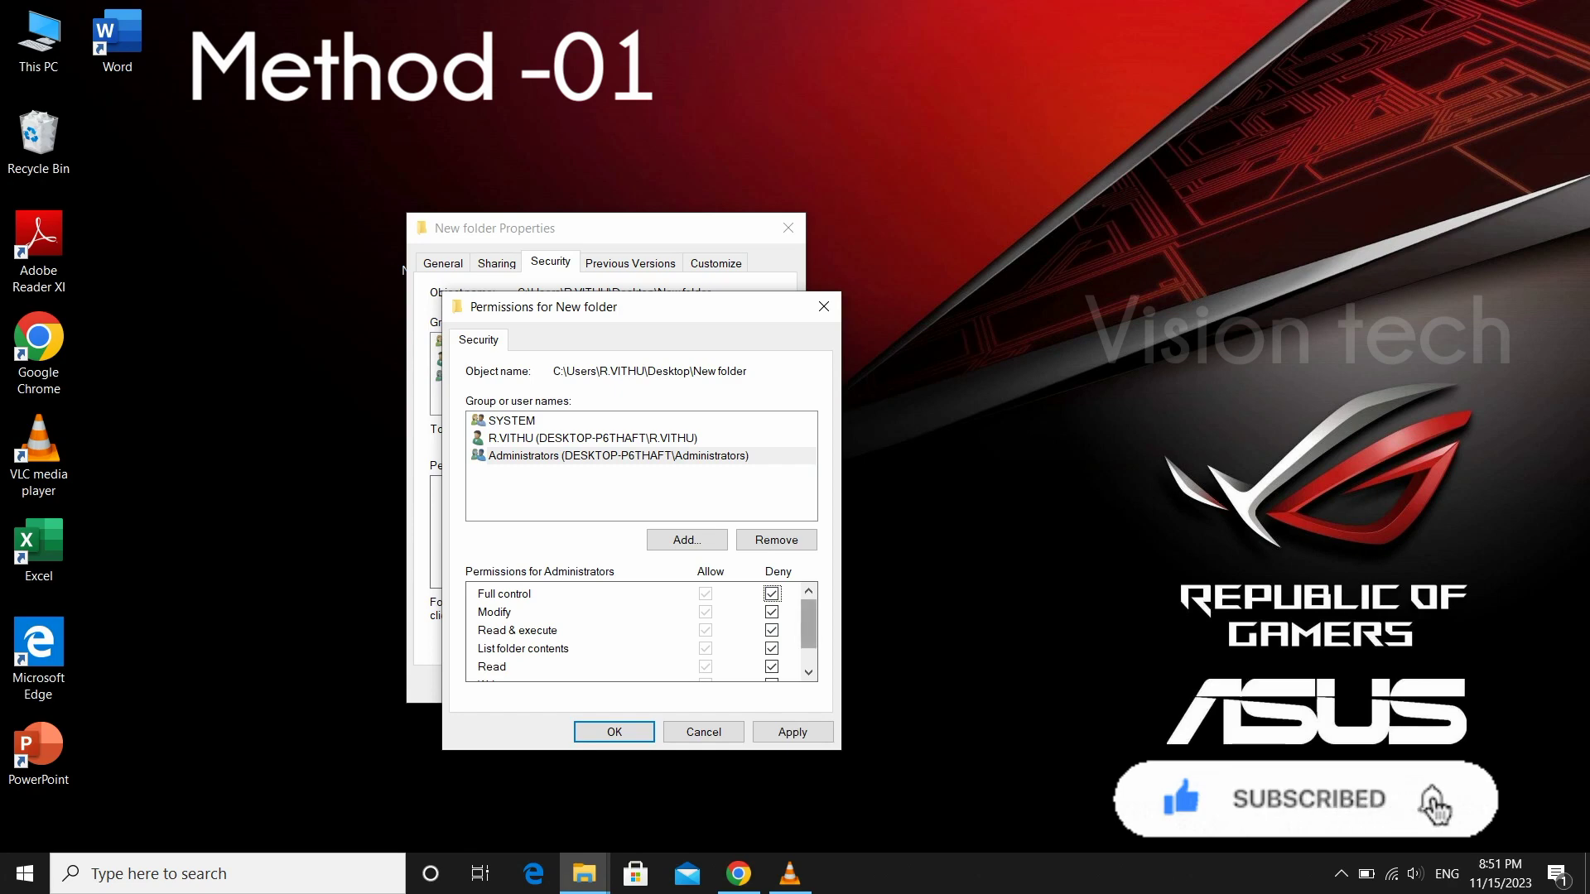
{"action": "scroll", "coordinate": [637, 632], "scroll_direction": "down", "scroll_amount": 1}
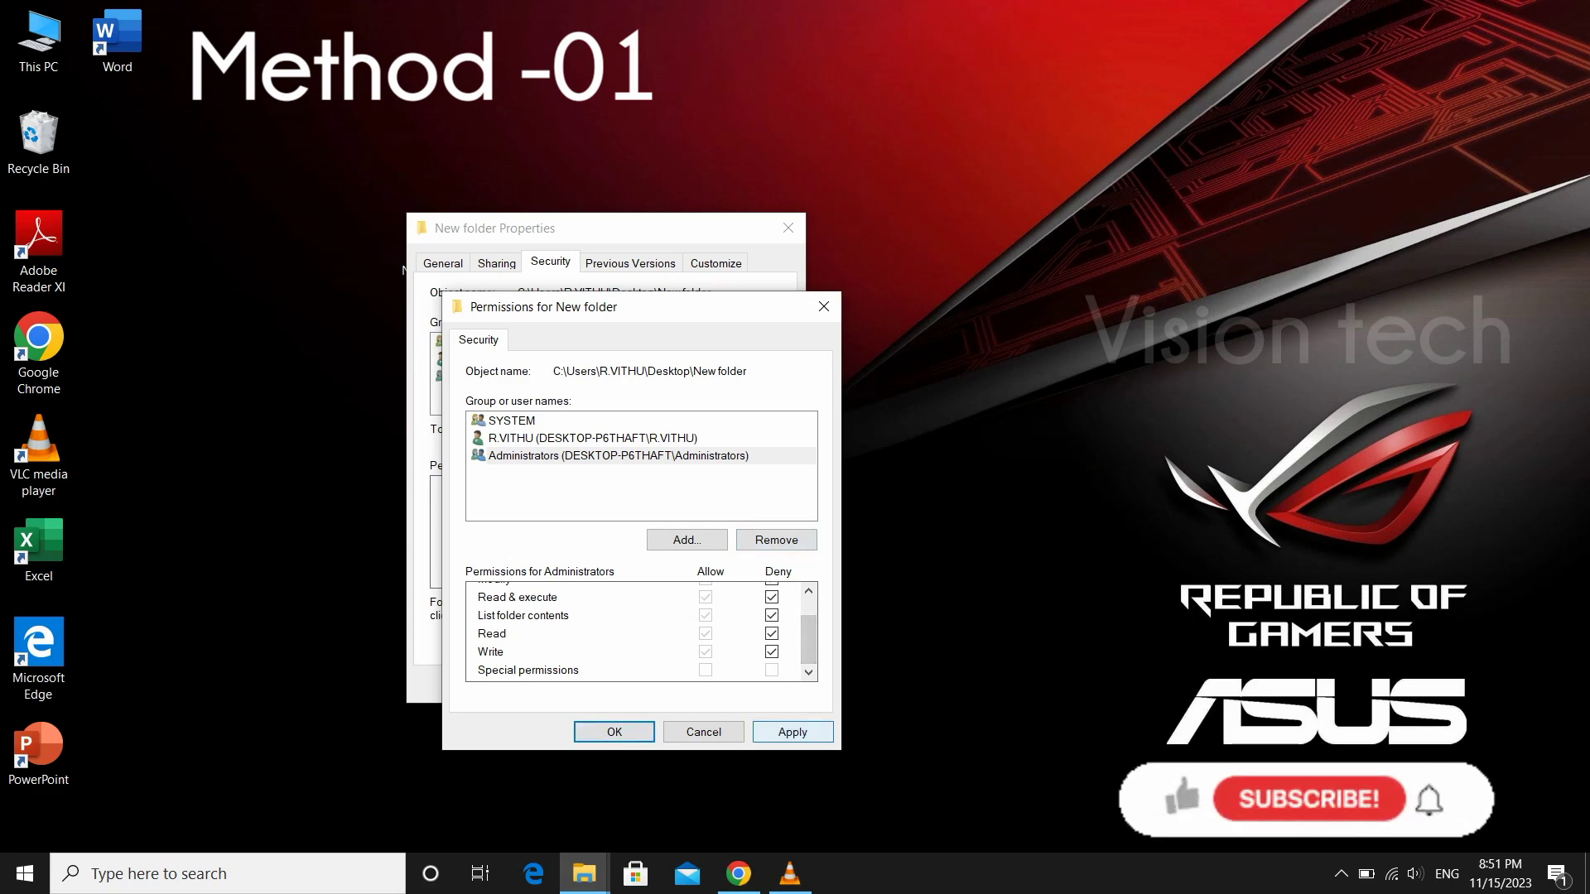
{"action": "left_click", "coordinate": [793, 732]}
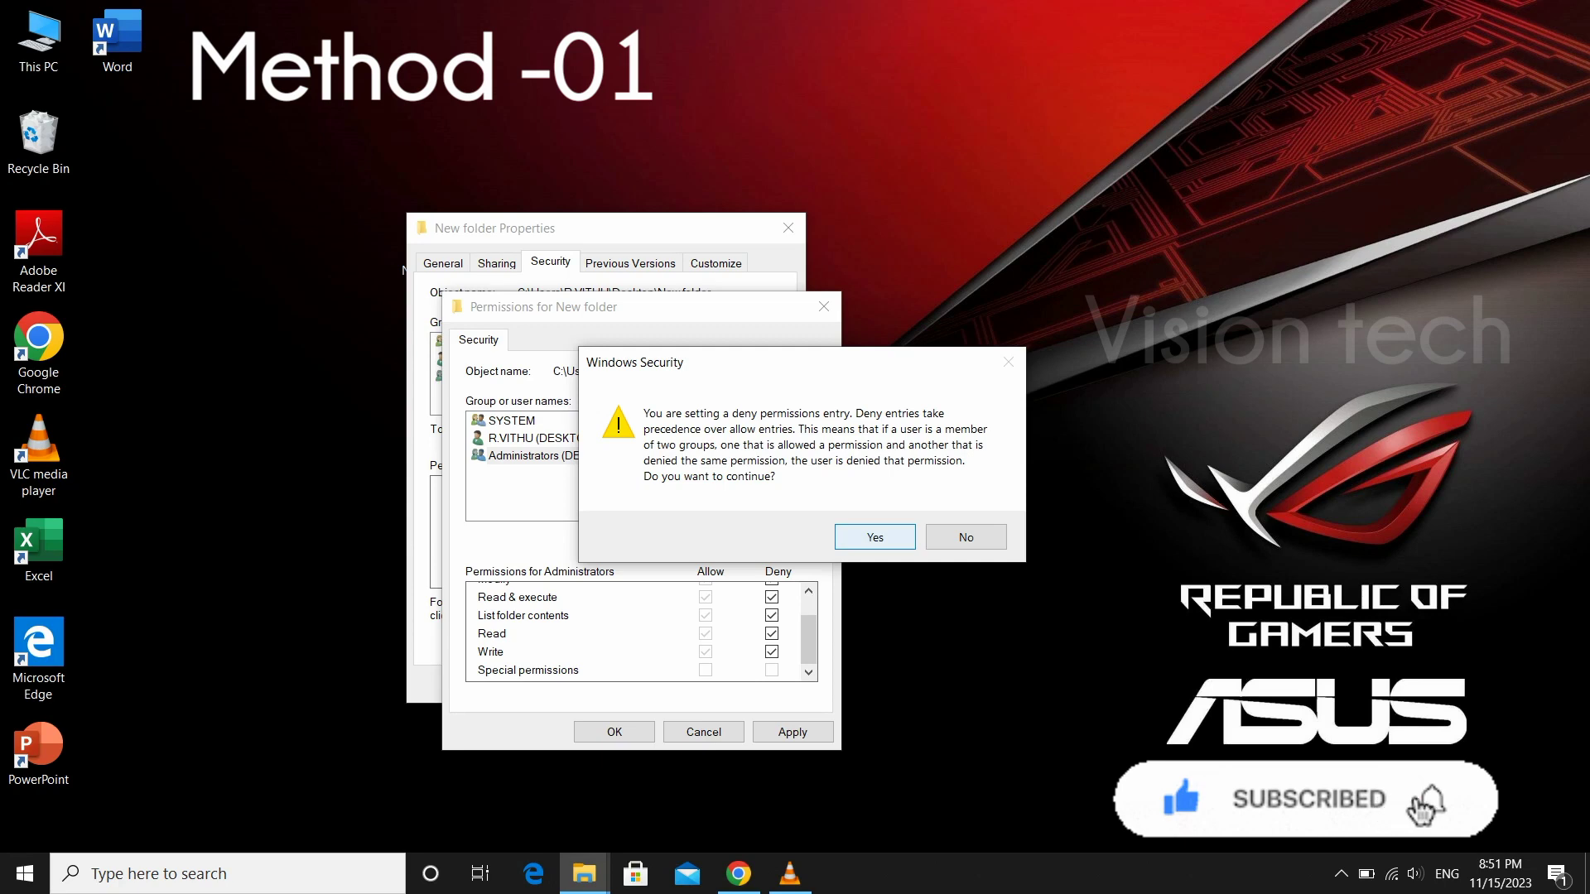
{"action": "key", "text": "Return"}
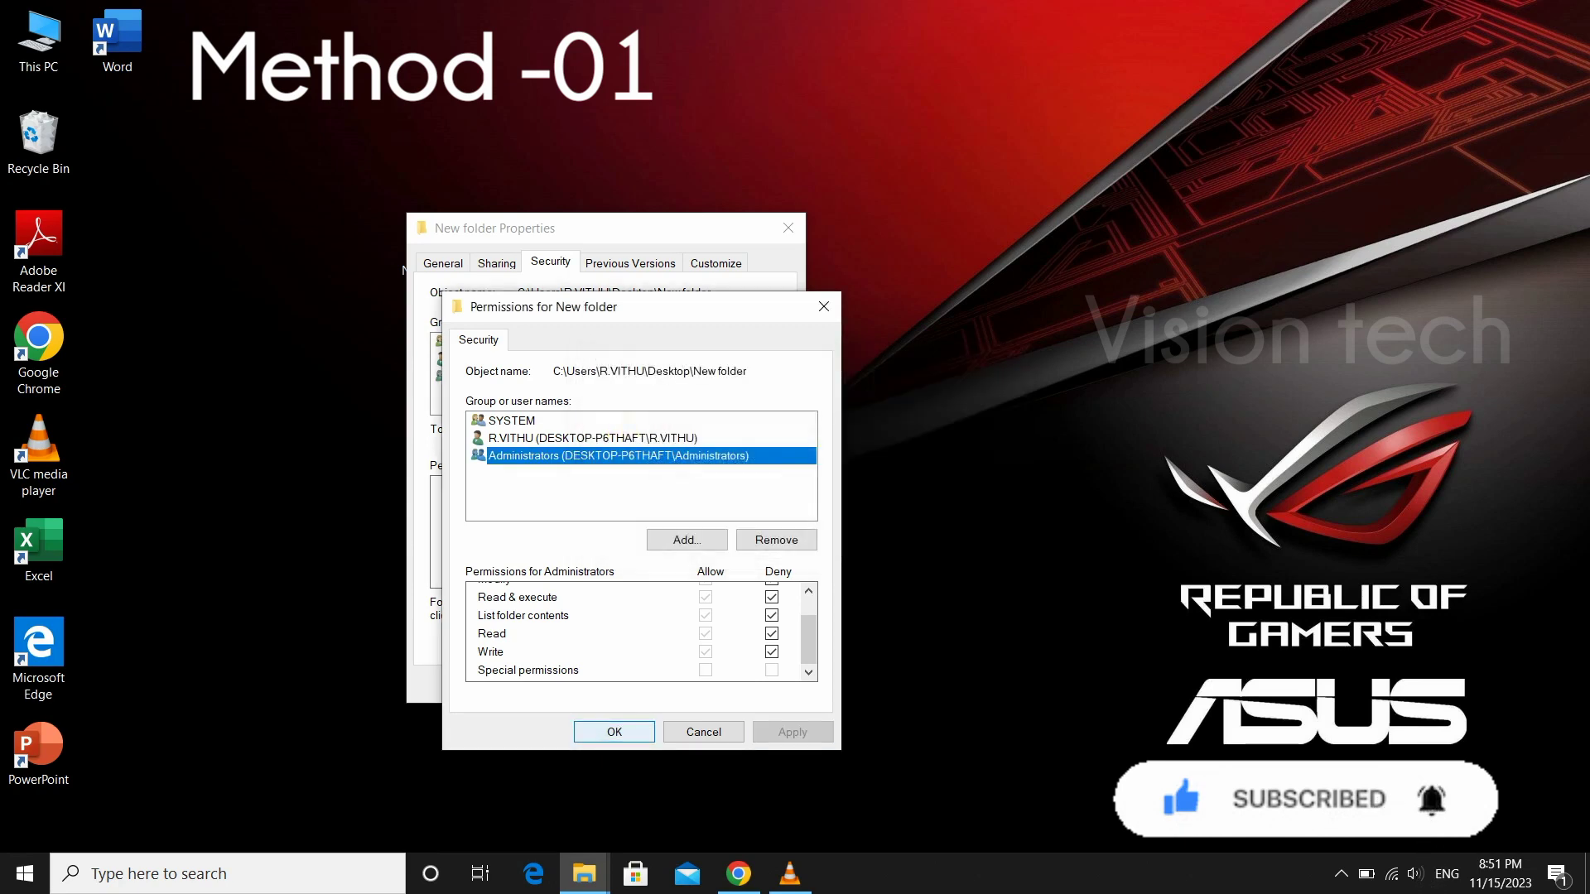
{"action": "left_click", "coordinate": [615, 732]}
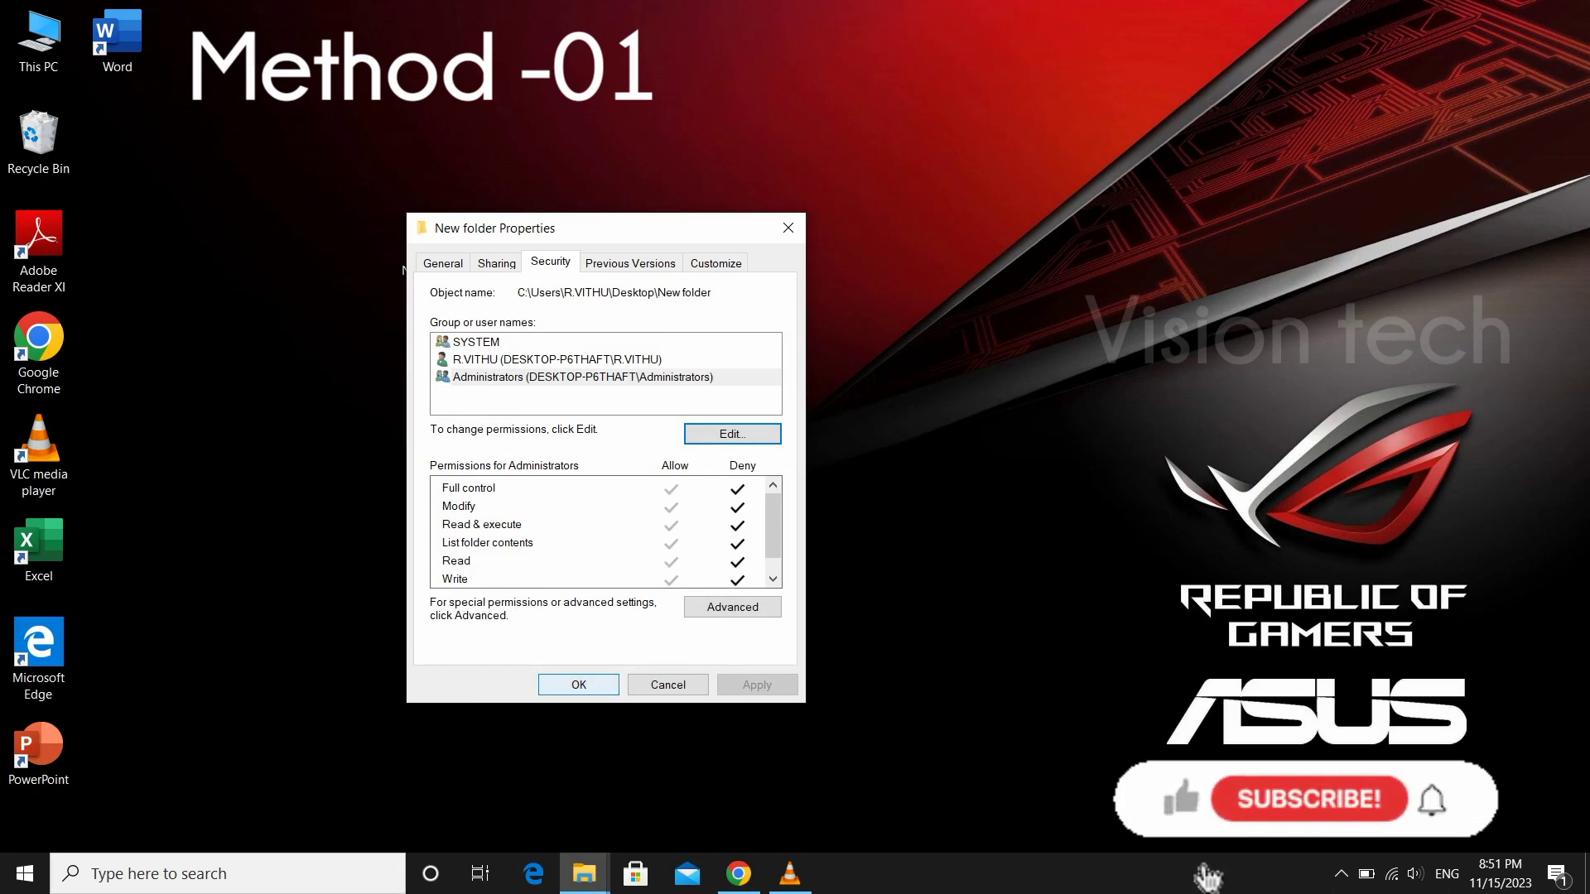
{"action": "key", "text": "Return"}
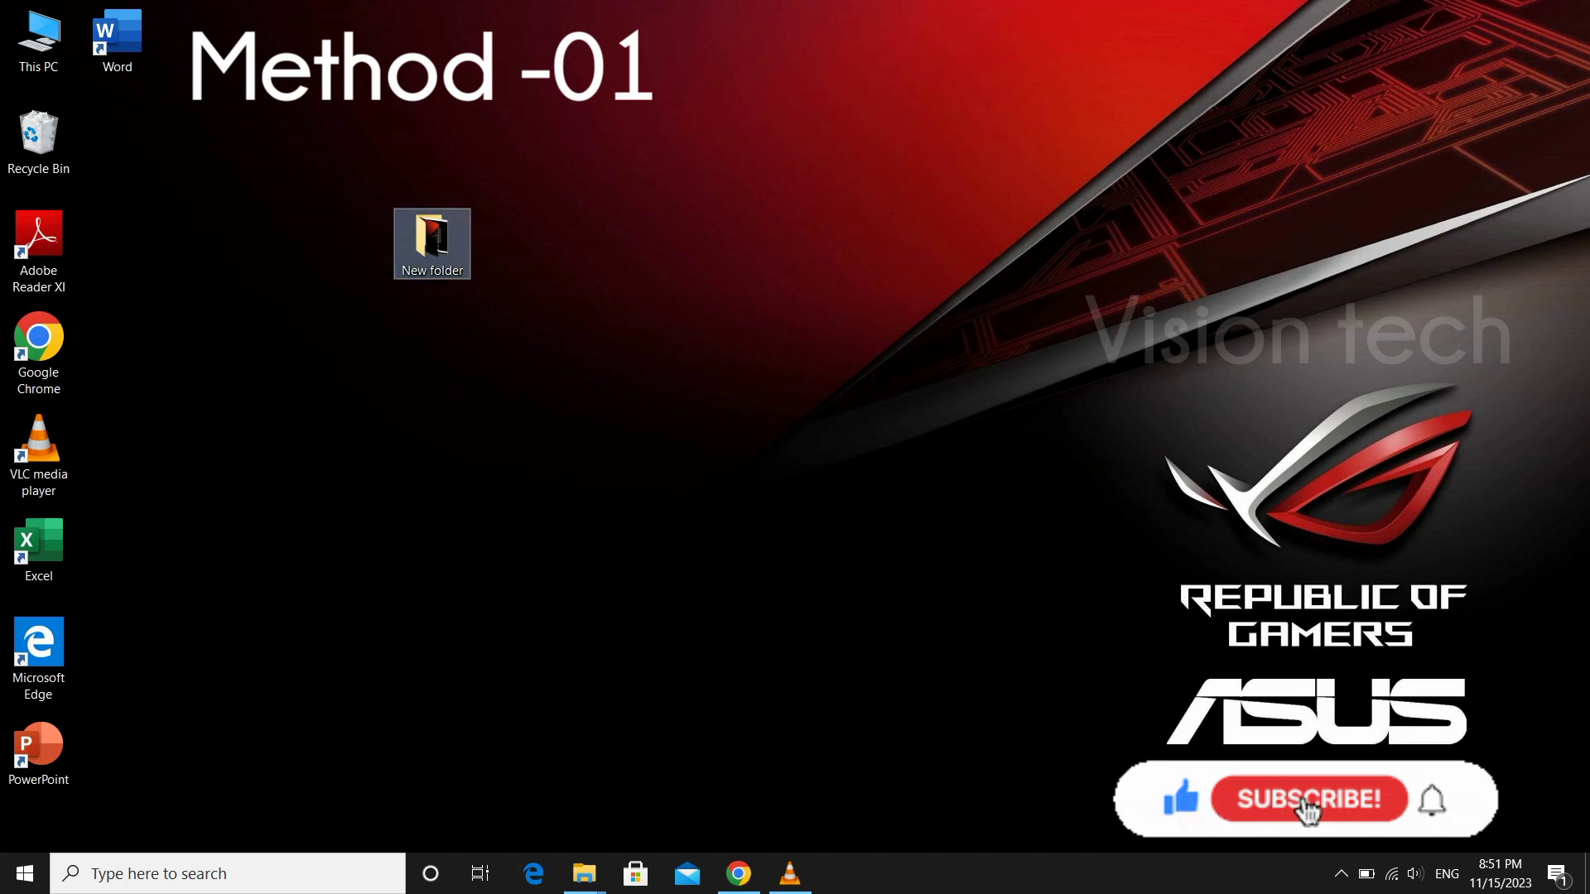
- Refresh the desktop and try to open New folder, choosing to continue with permanent access, and close the dialog
{"action": "right_click", "coordinate": [624, 243]}
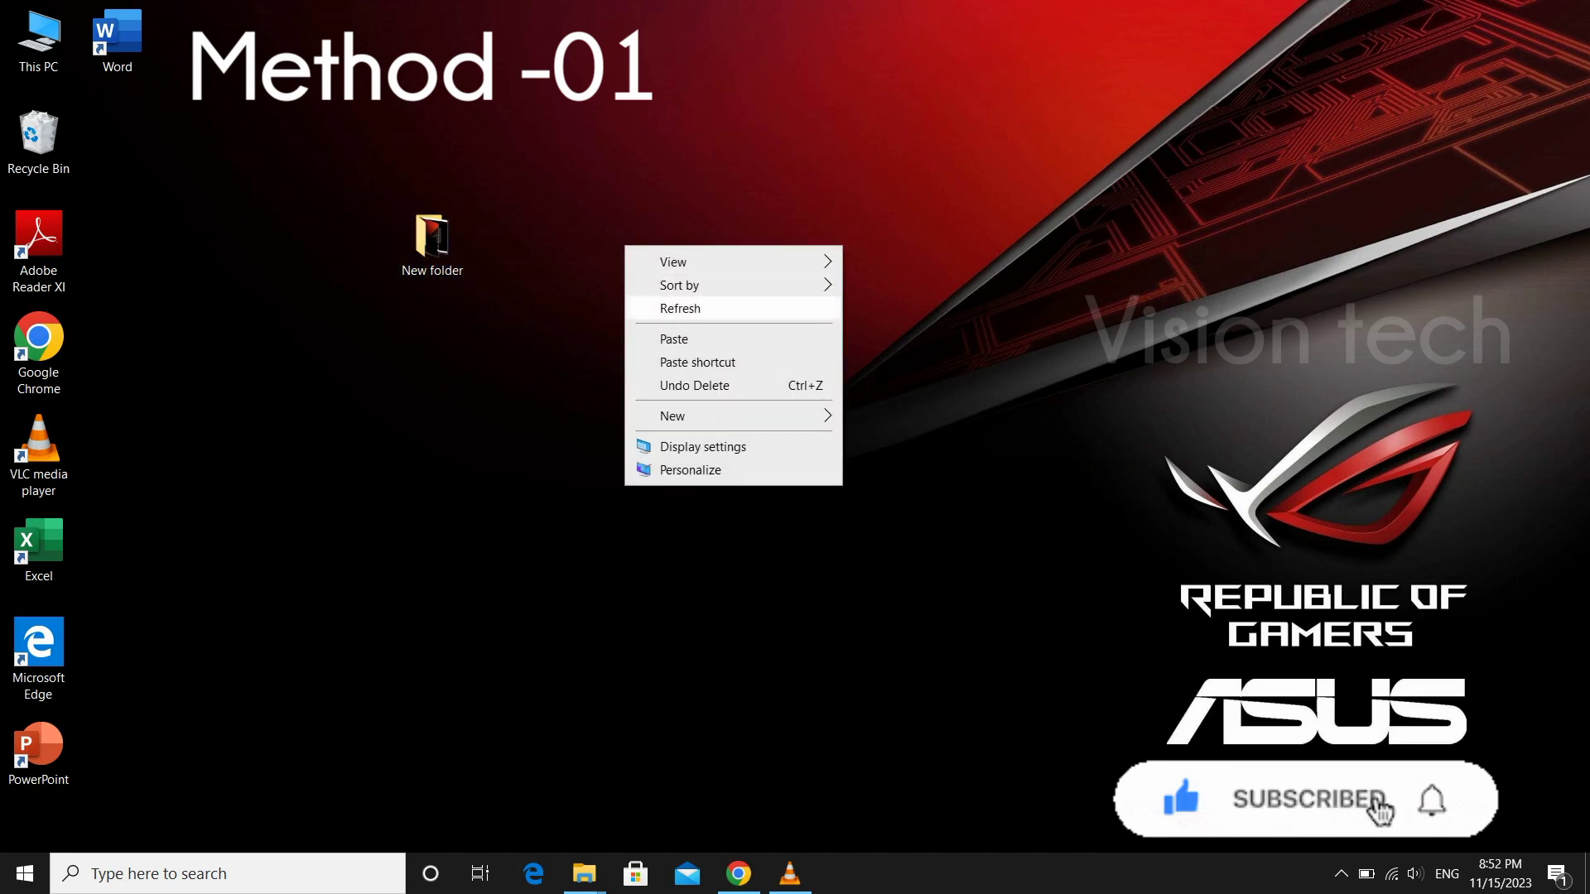
{"action": "left_click", "coordinate": [680, 308]}
{"action": "left_click", "coordinate": [431, 243]}
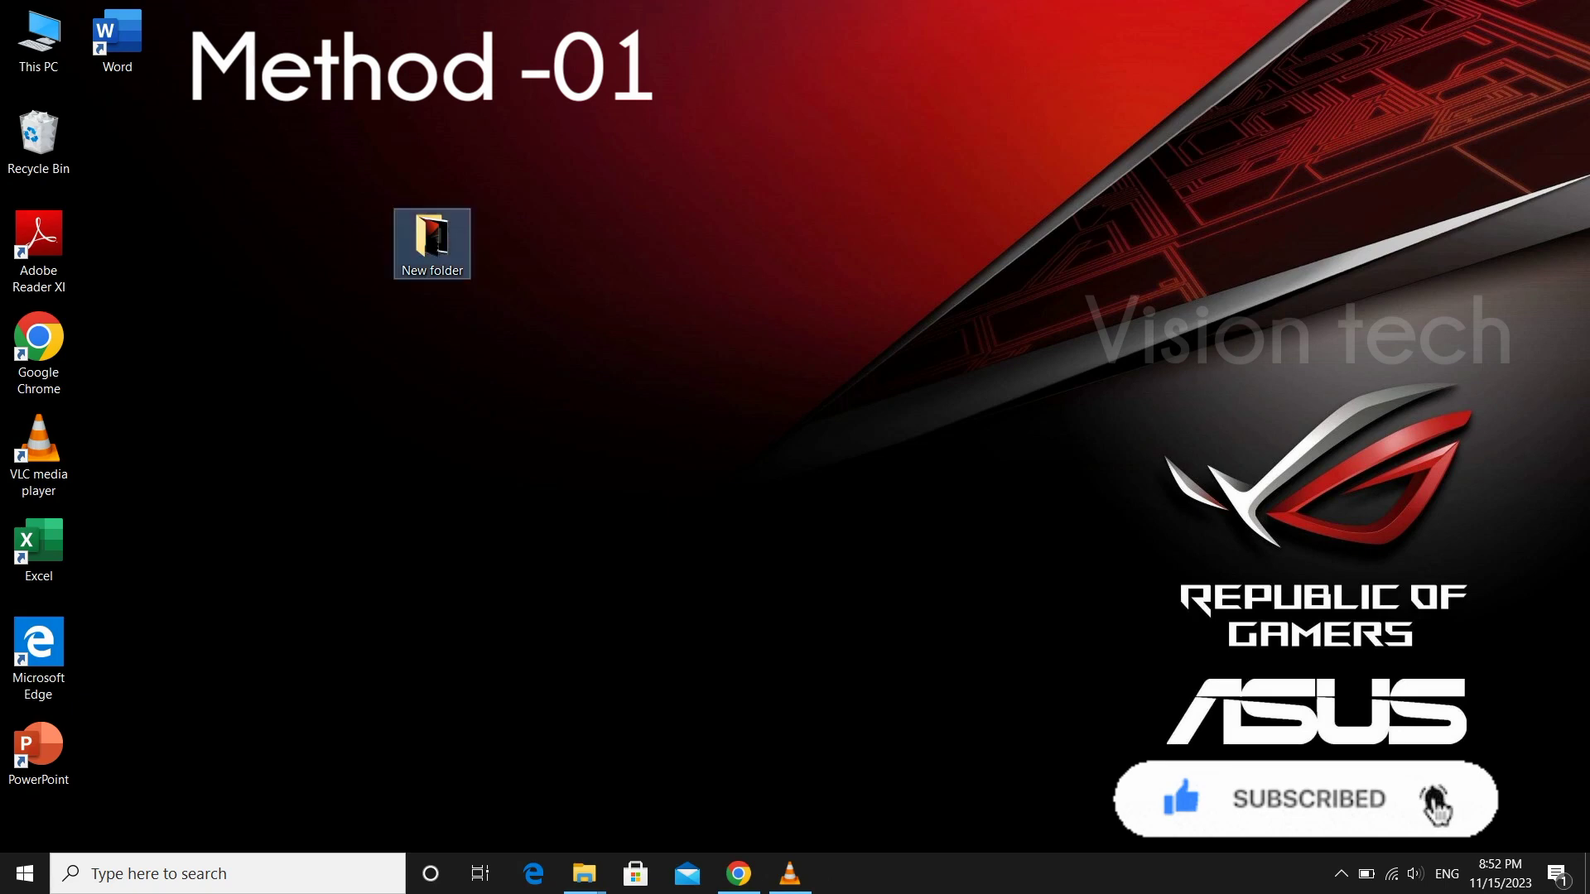
{"action": "double_click", "coordinate": [431, 244]}
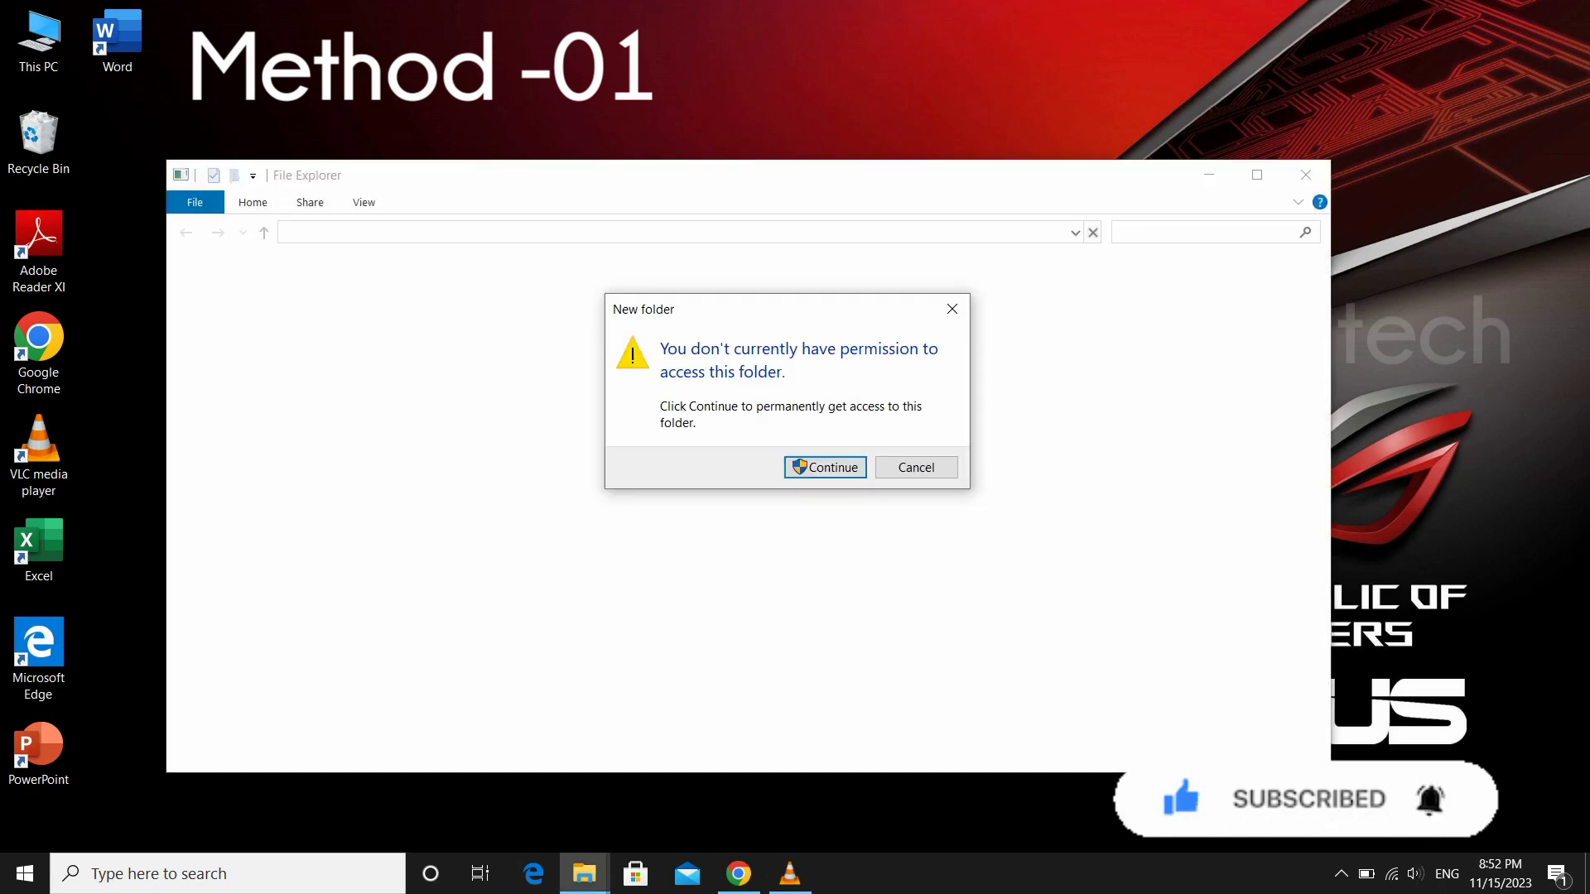
{"action": "left_click", "coordinate": [825, 468]}
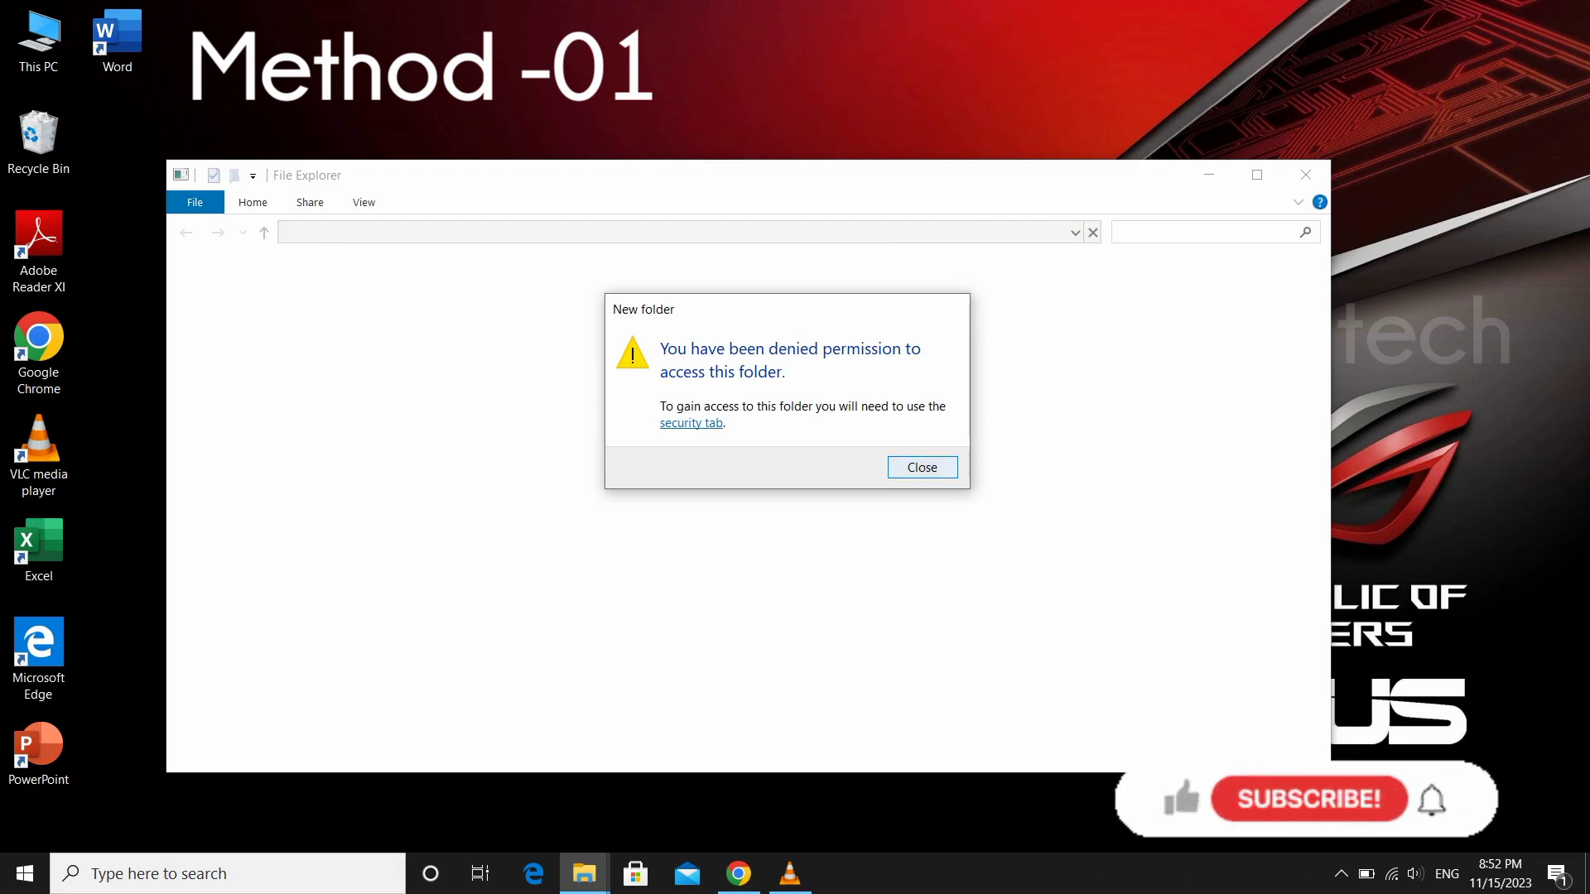
{"action": "key", "text": "Return"}
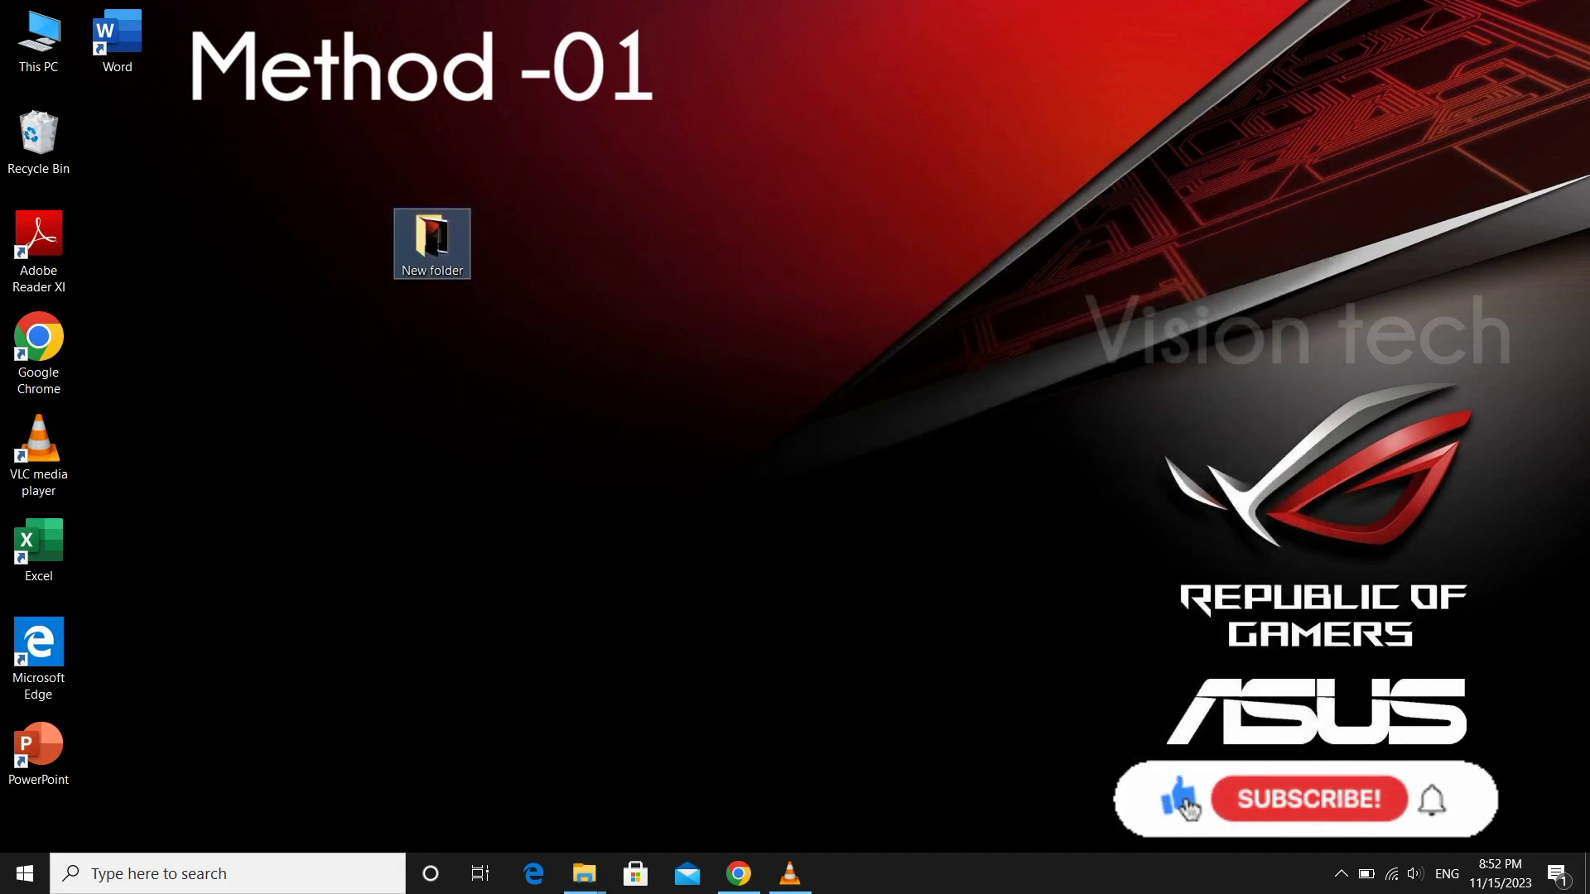
- Try to rename New folder as rrrrr, skipping the folder instead of providing administrator permission
{"action": "right_click", "coordinate": [424, 244]}
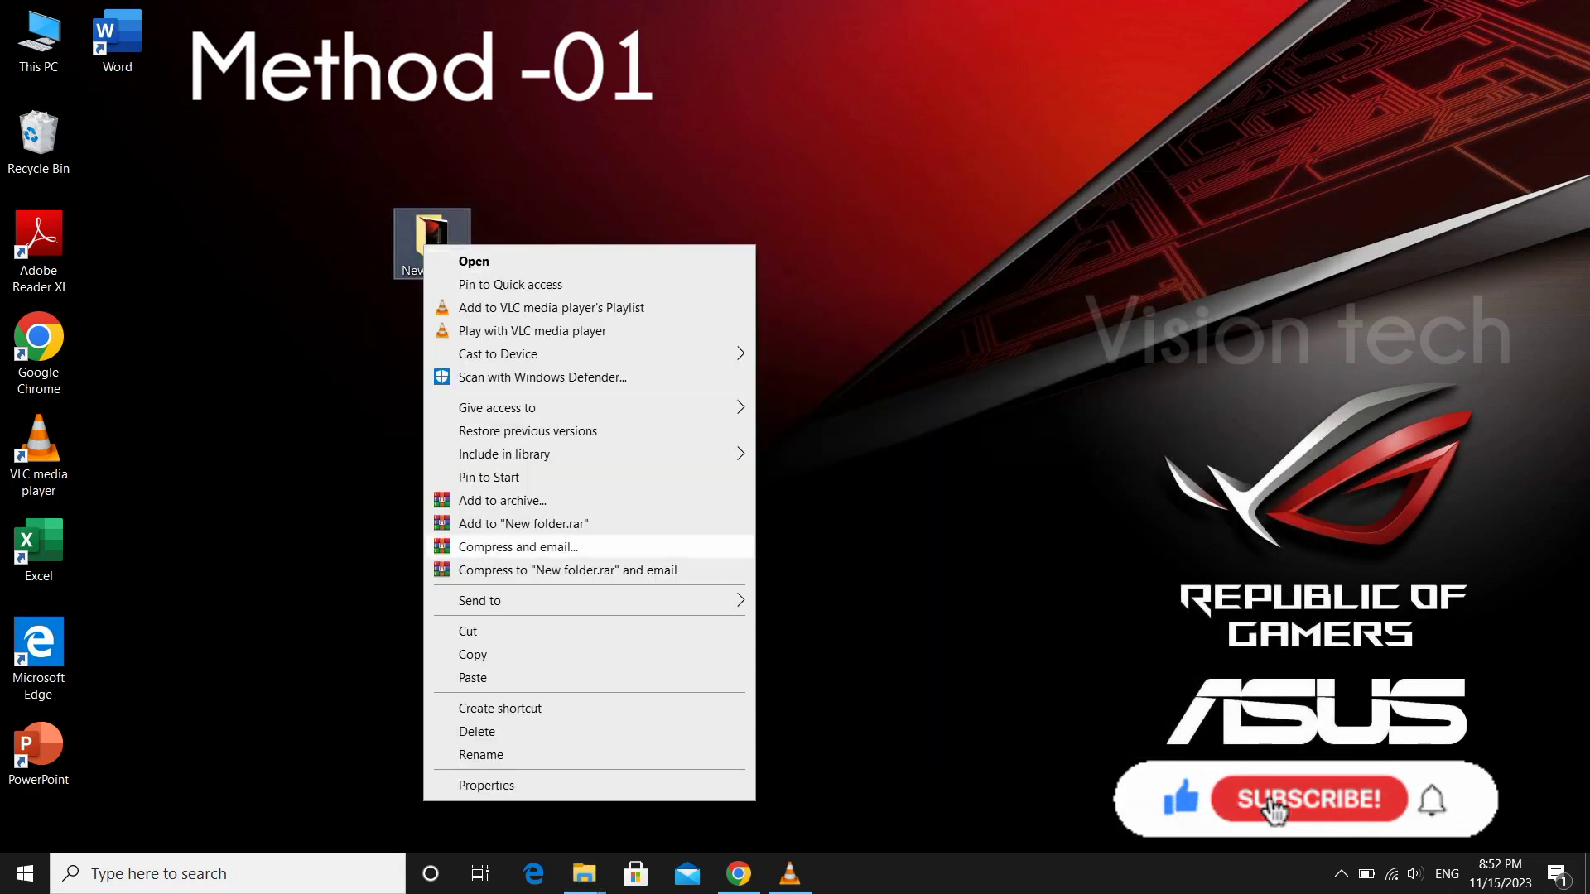
{"action": "key", "text": "Return"}
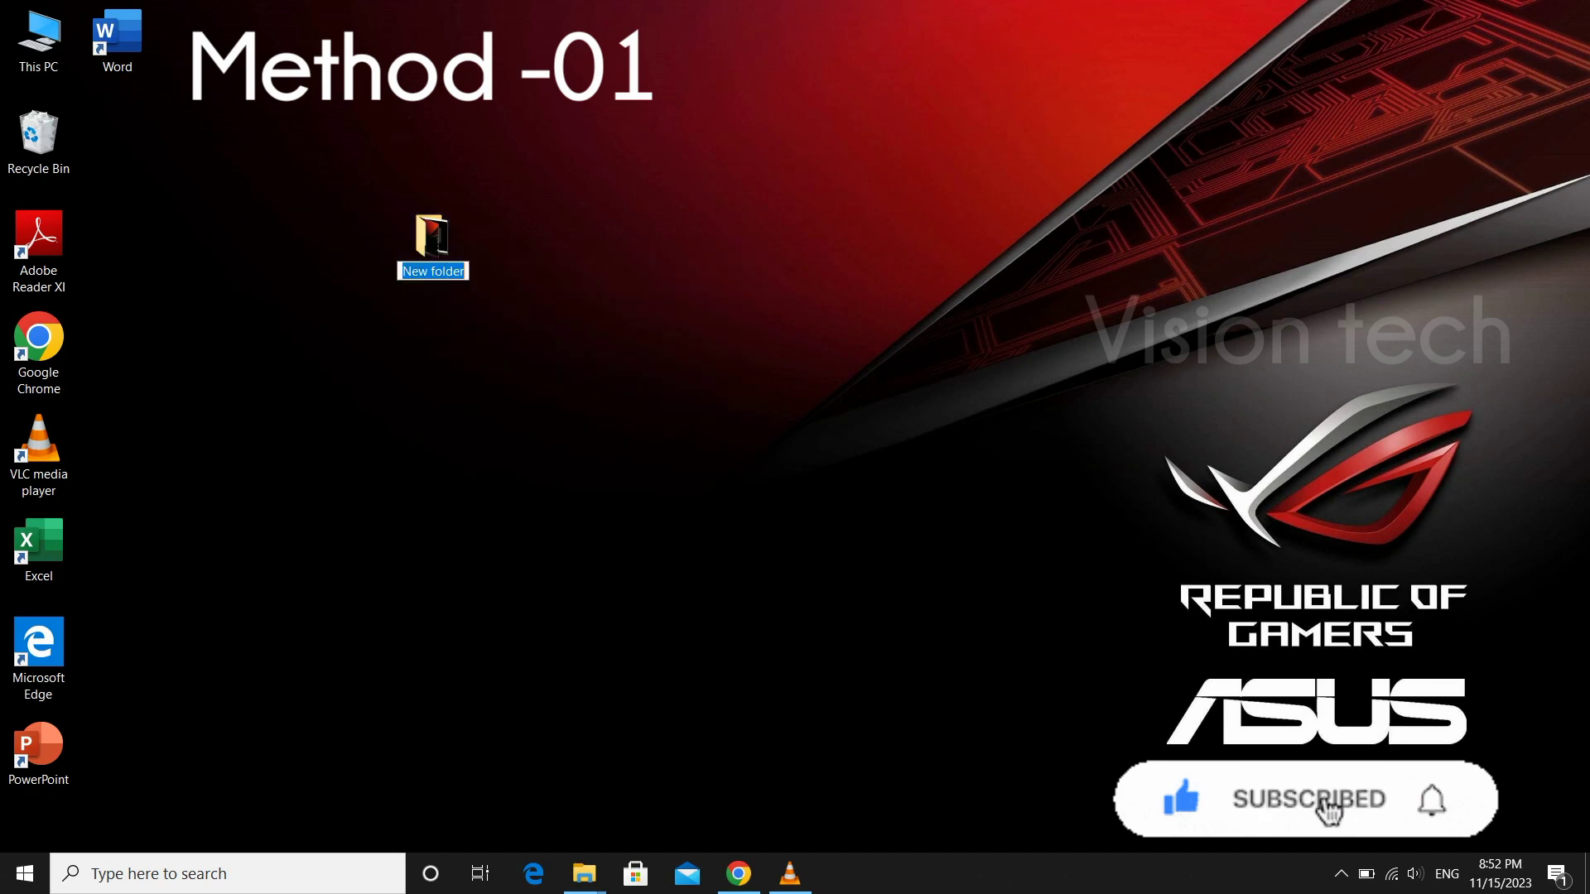
{"action": "key", "text": "alt+255"}
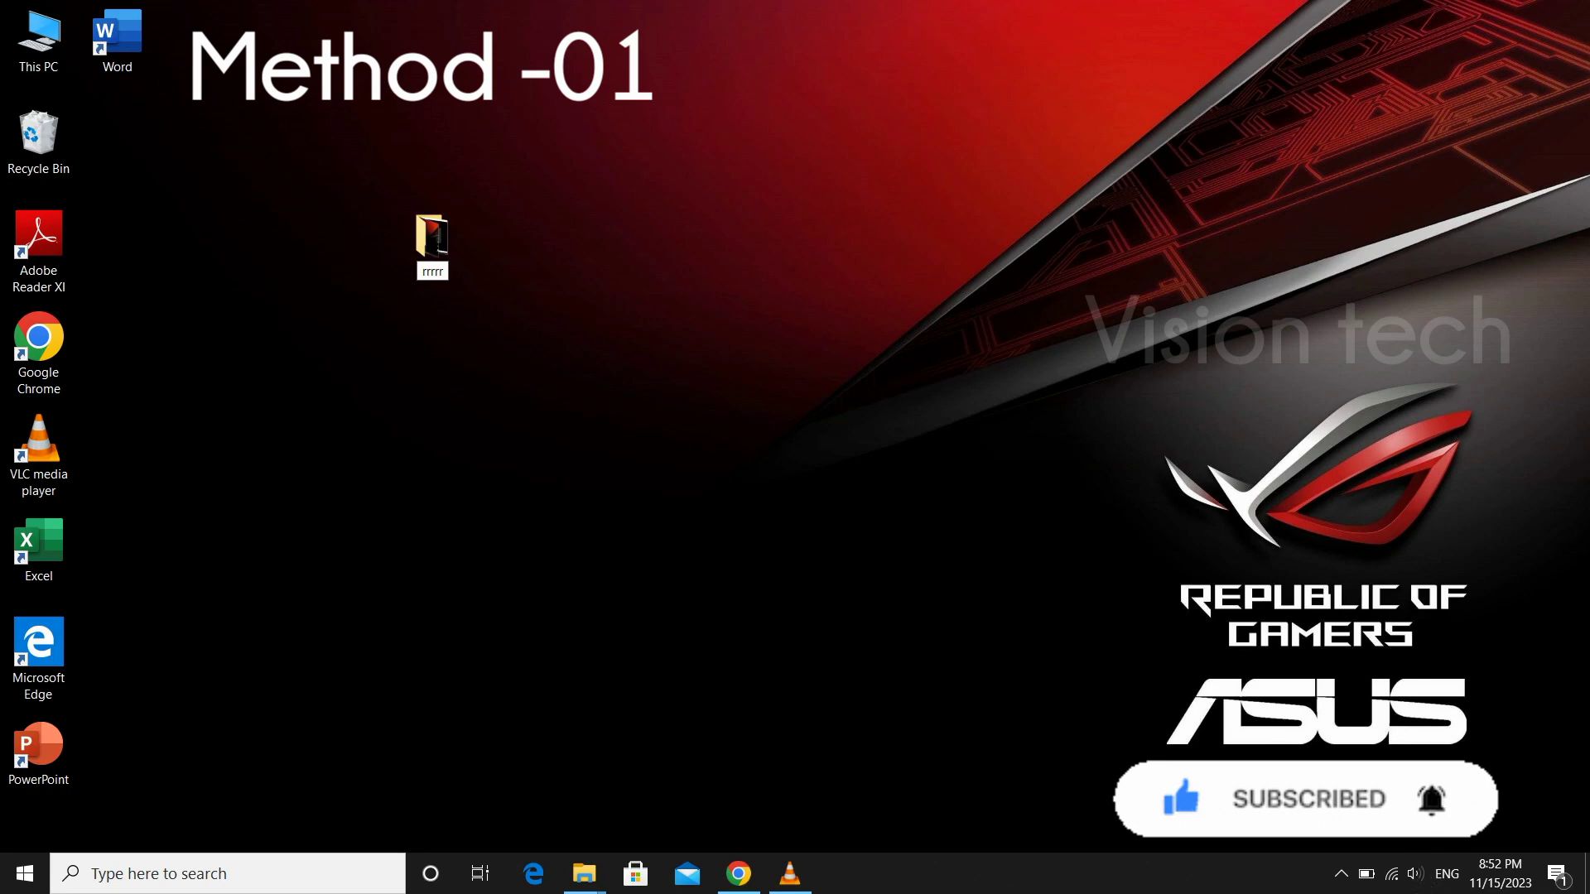
{"action": "key", "text": "Return"}
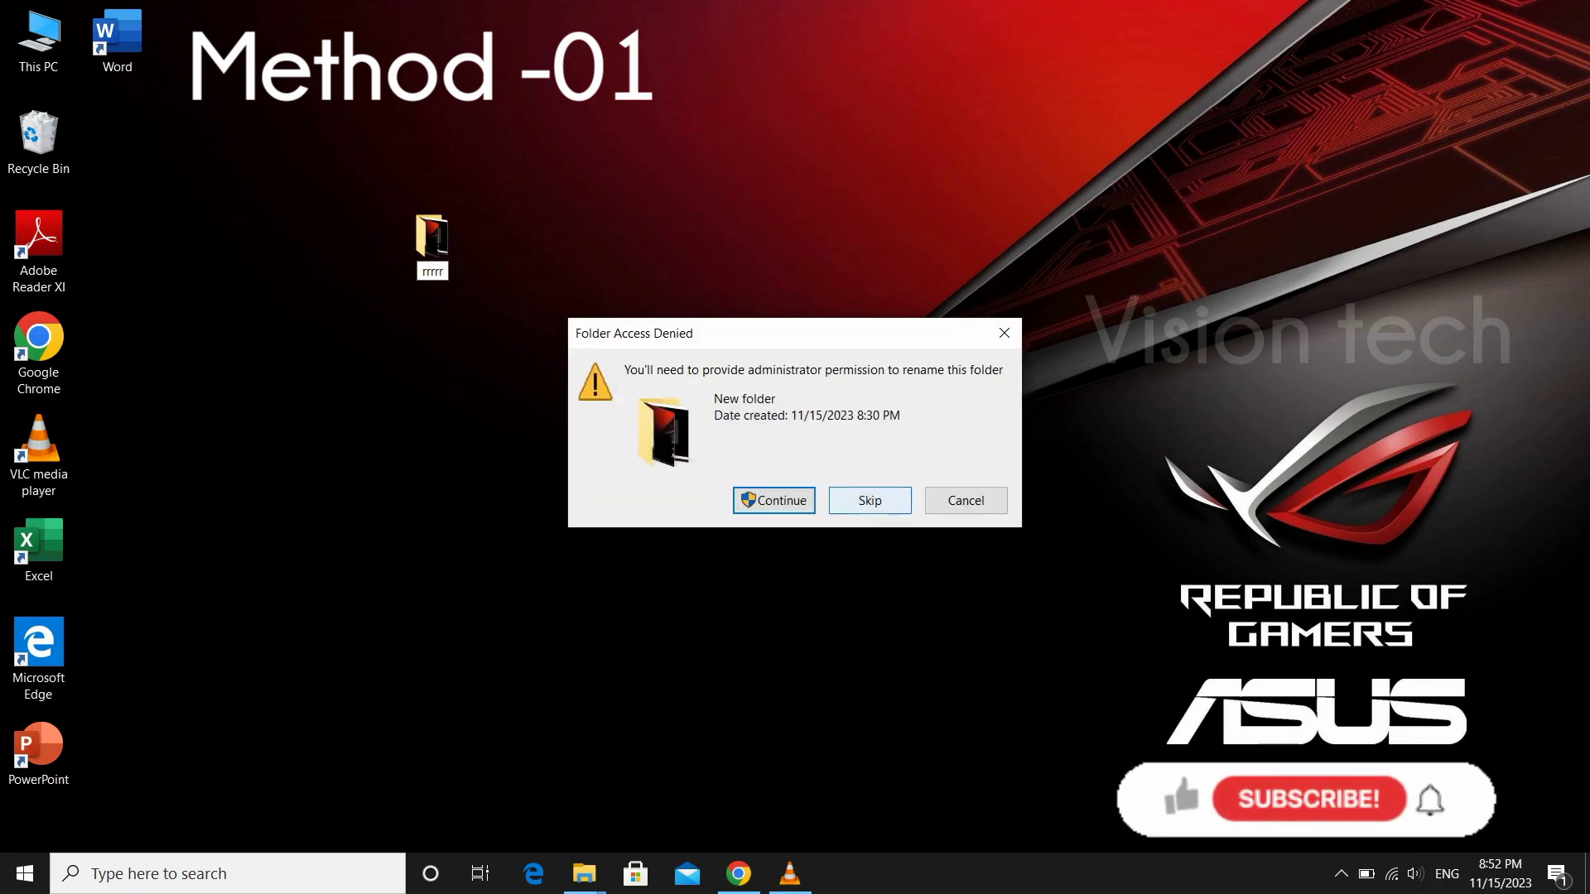
{"action": "left_click", "coordinate": [886, 504]}
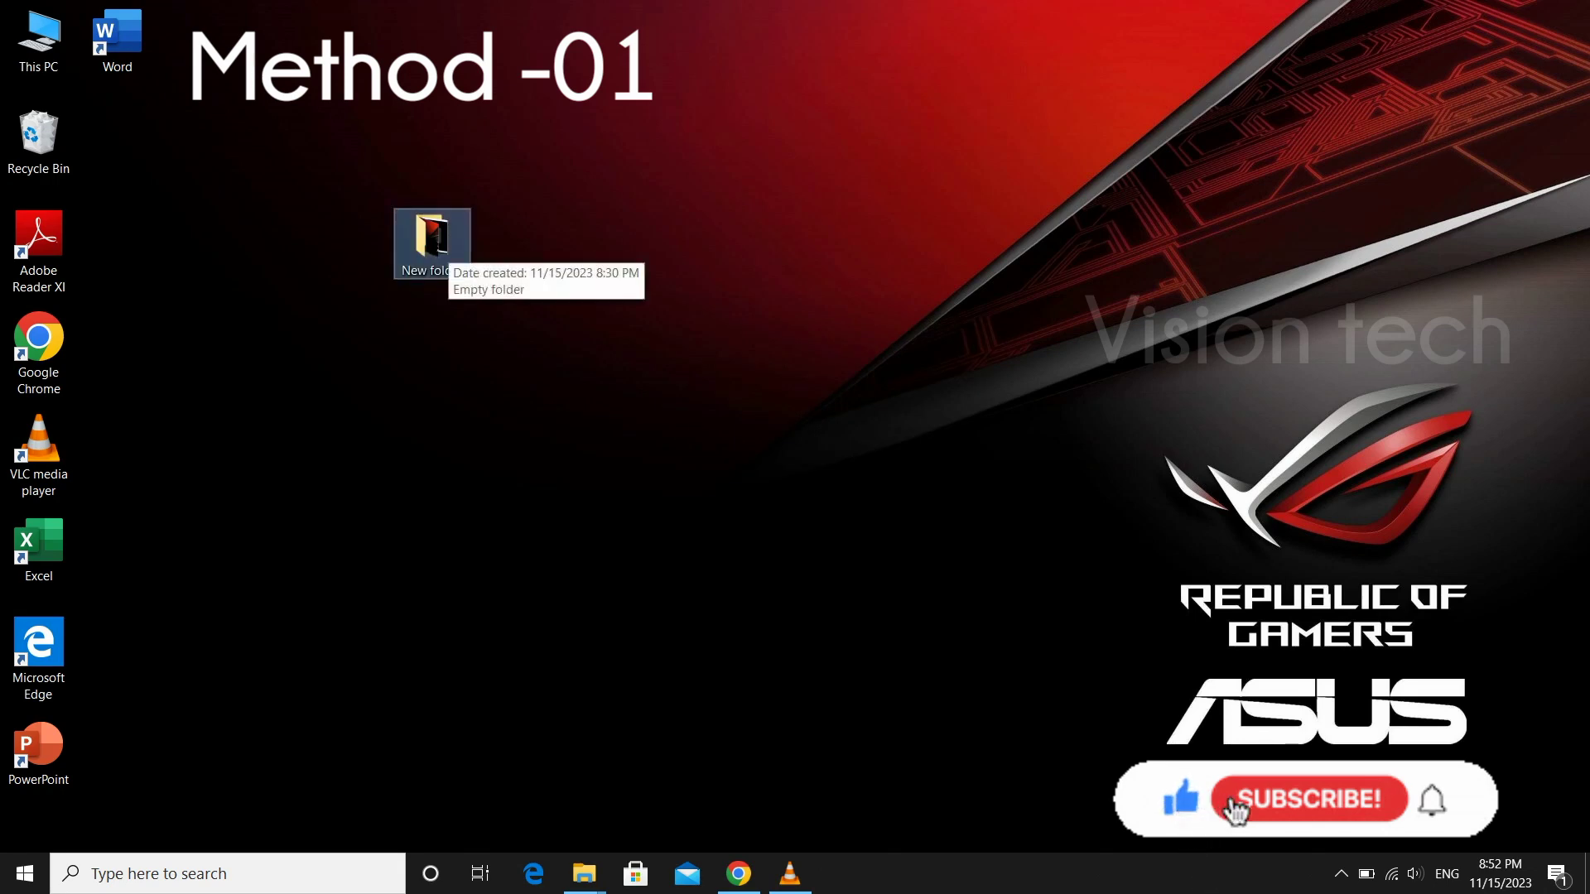
- Try to delete New folder from the desktop, skipping it instead of providing administrator permission
{"action": "right_click", "coordinate": [442, 246]}
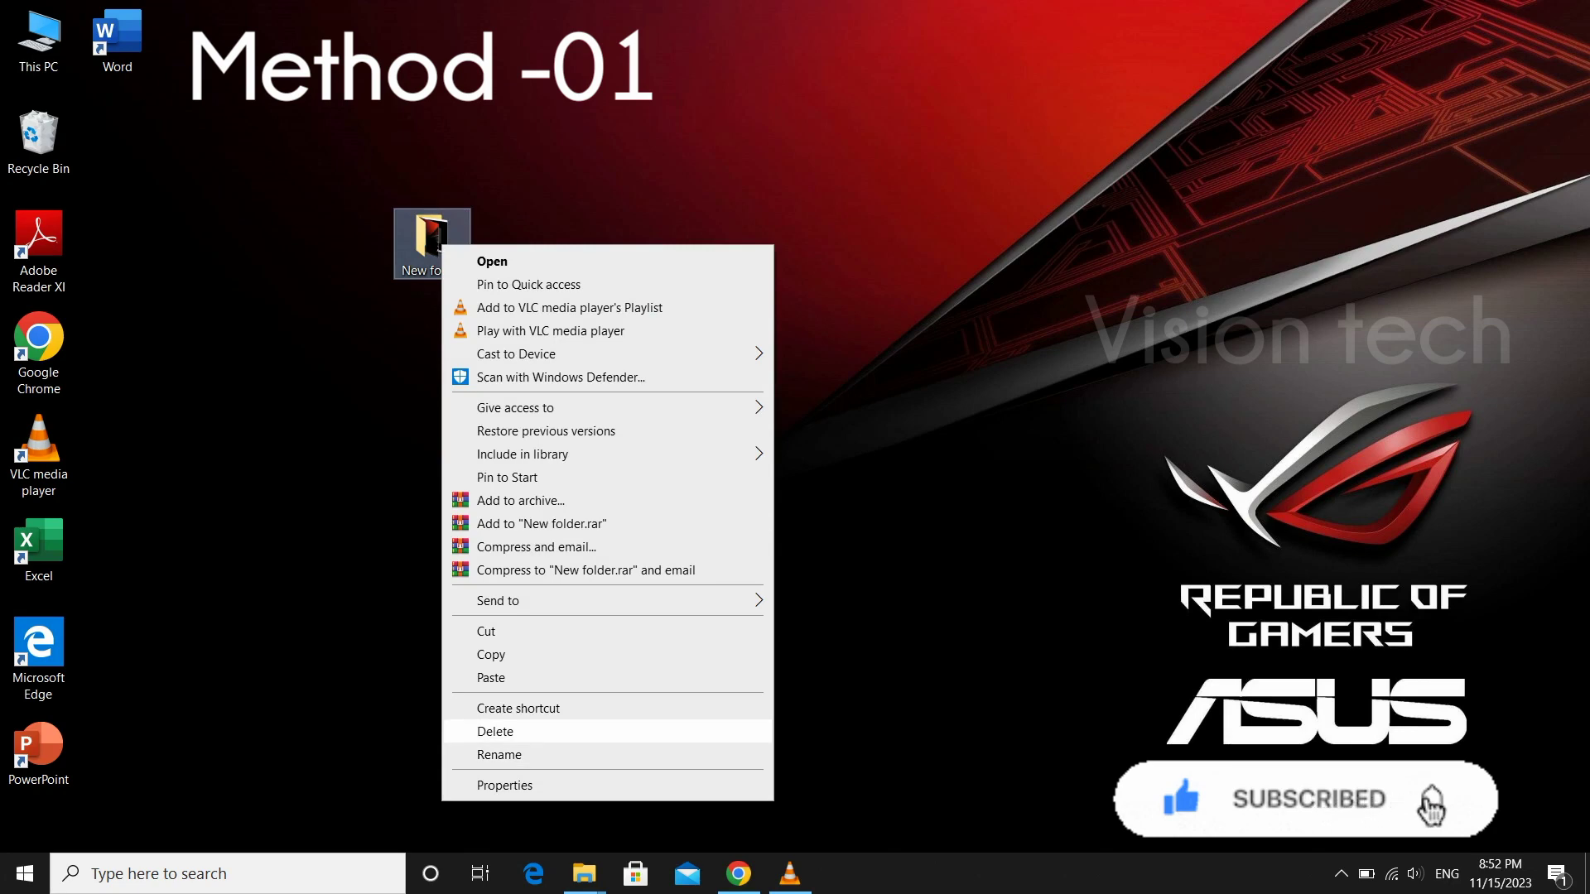
{"action": "left_click", "coordinate": [495, 732]}
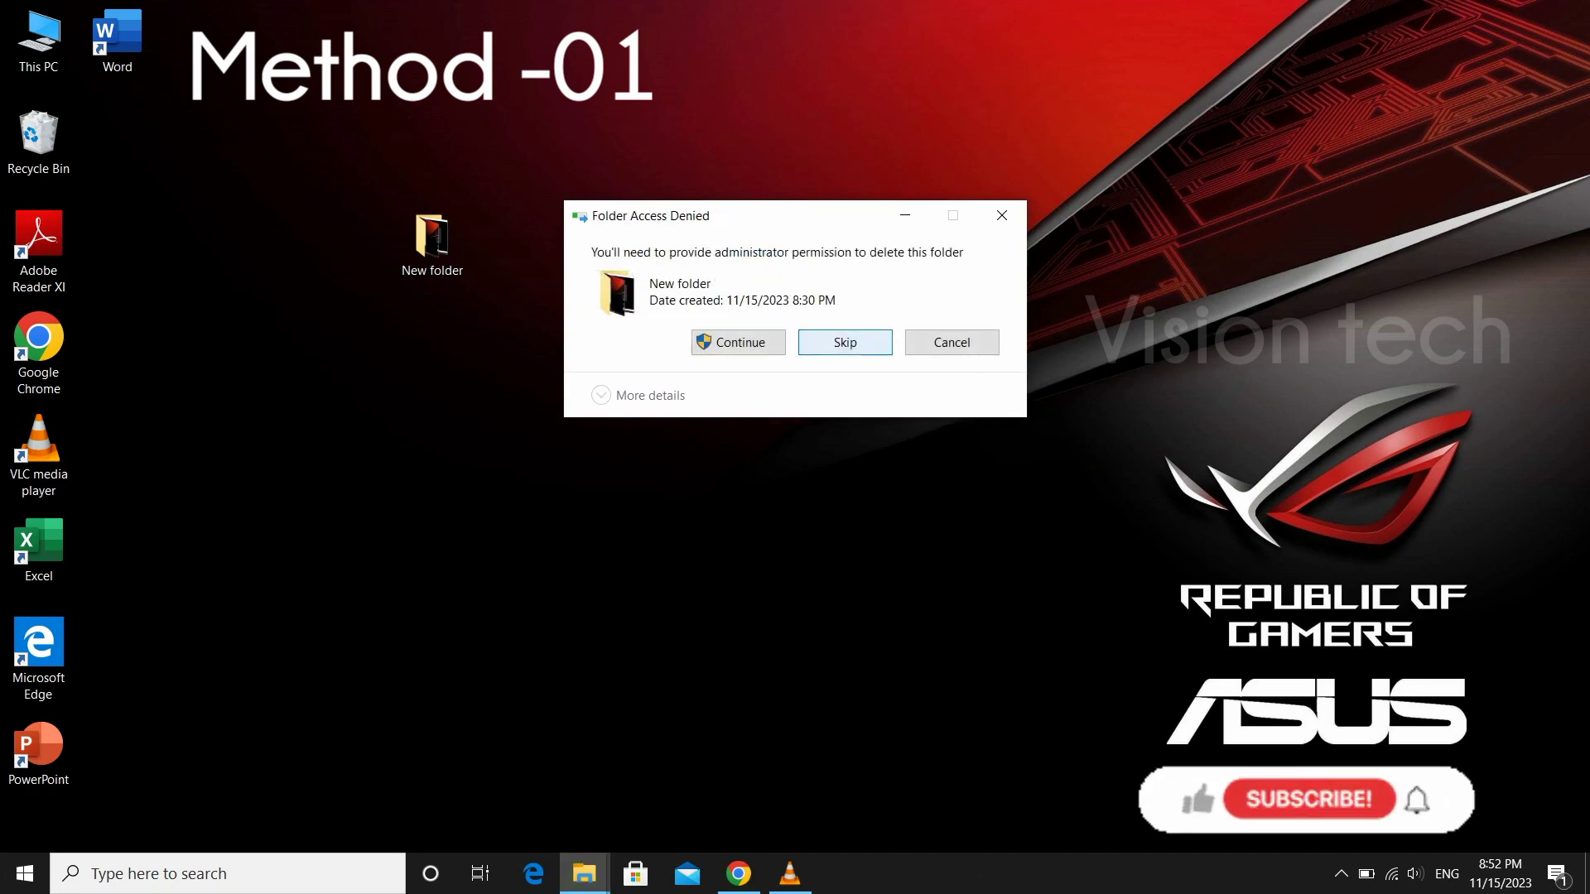
{"action": "key", "text": "Return"}
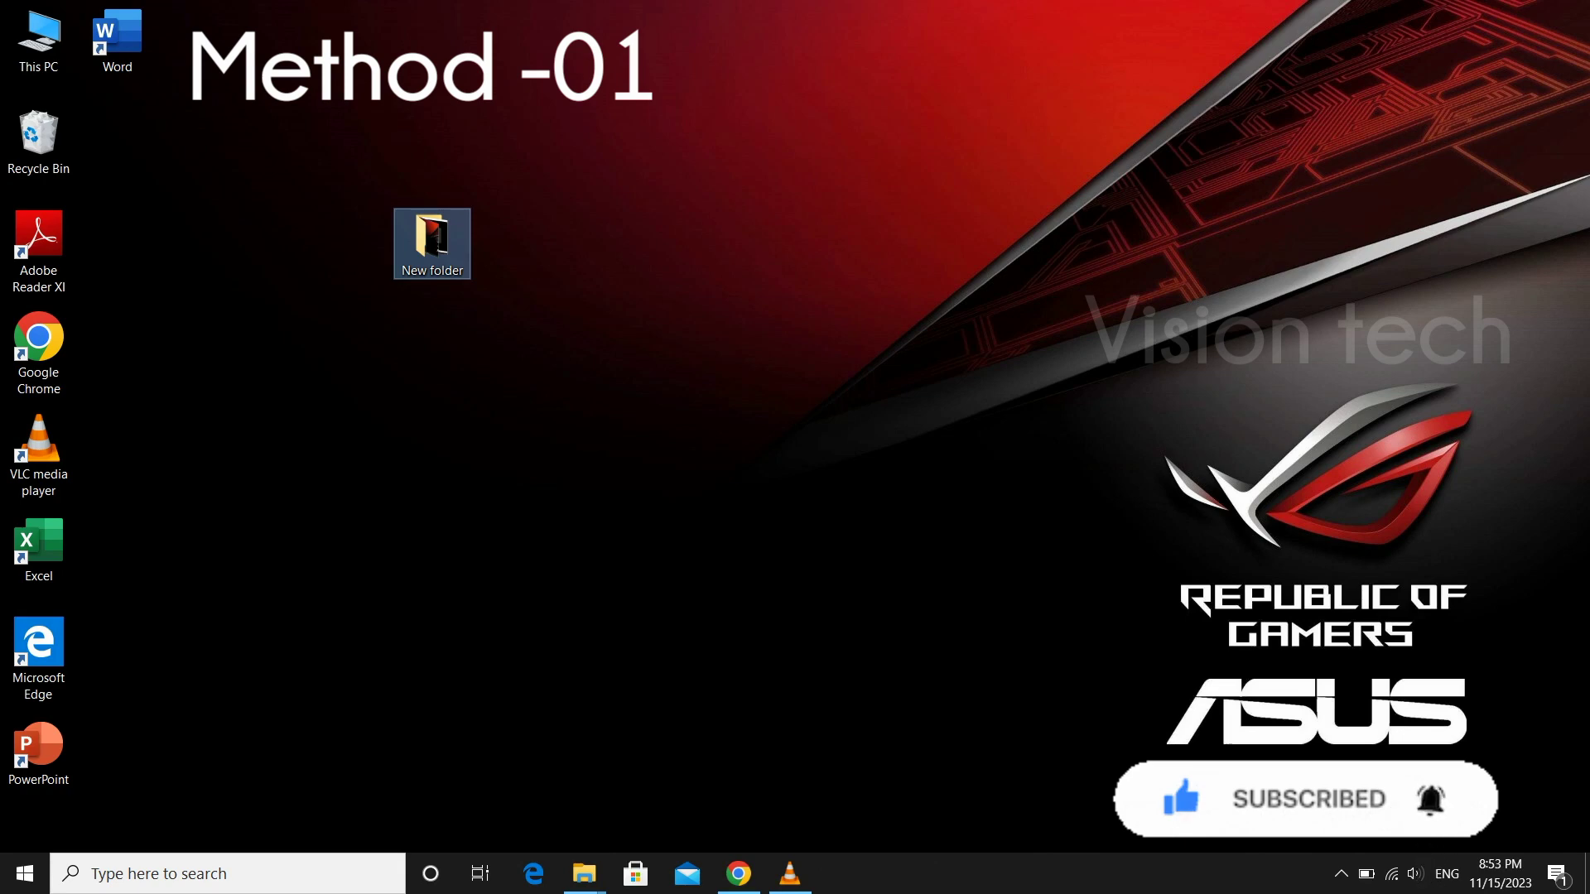
- Open New folder's security permissions for editing and select the Administrators group
{"action": "right_click", "coordinate": [413, 230]}
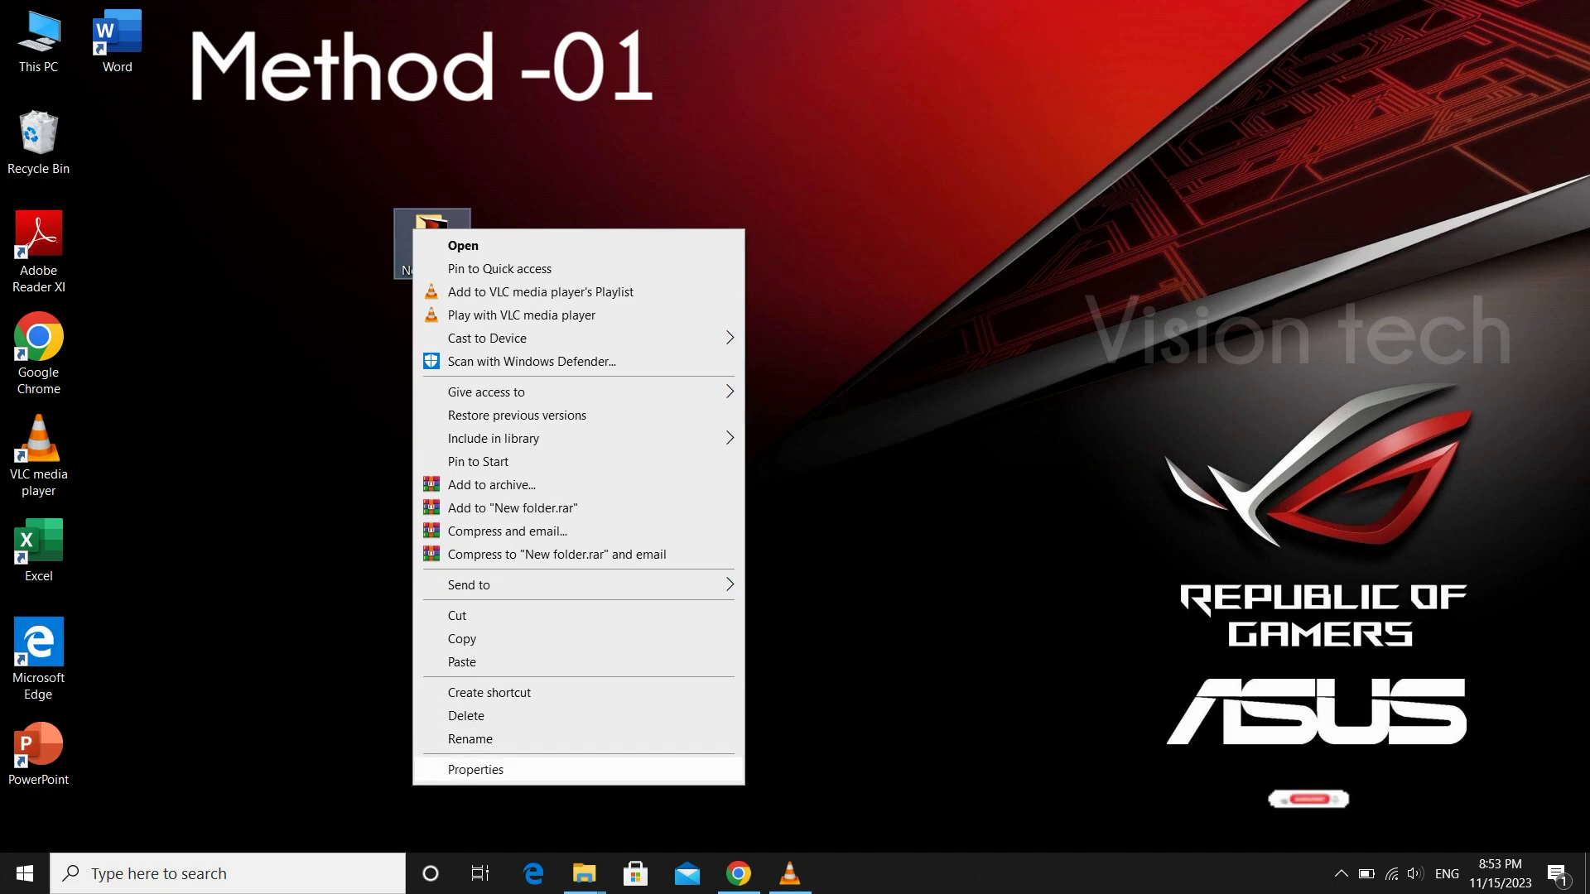
{"action": "left_click", "coordinate": [475, 770]}
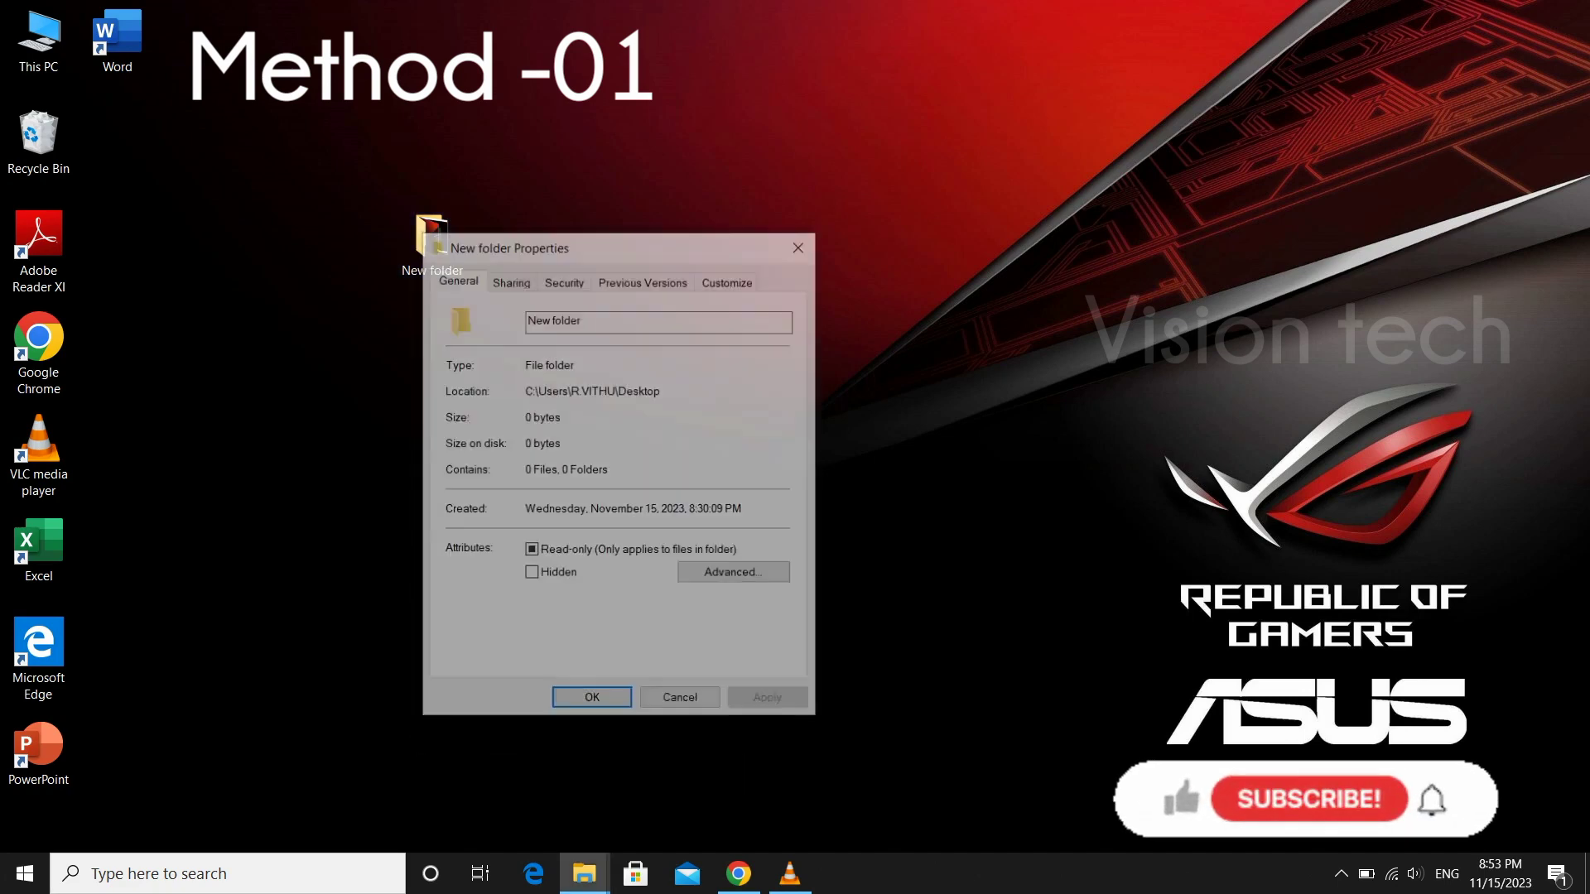
{"action": "left_click", "coordinate": [564, 280]}
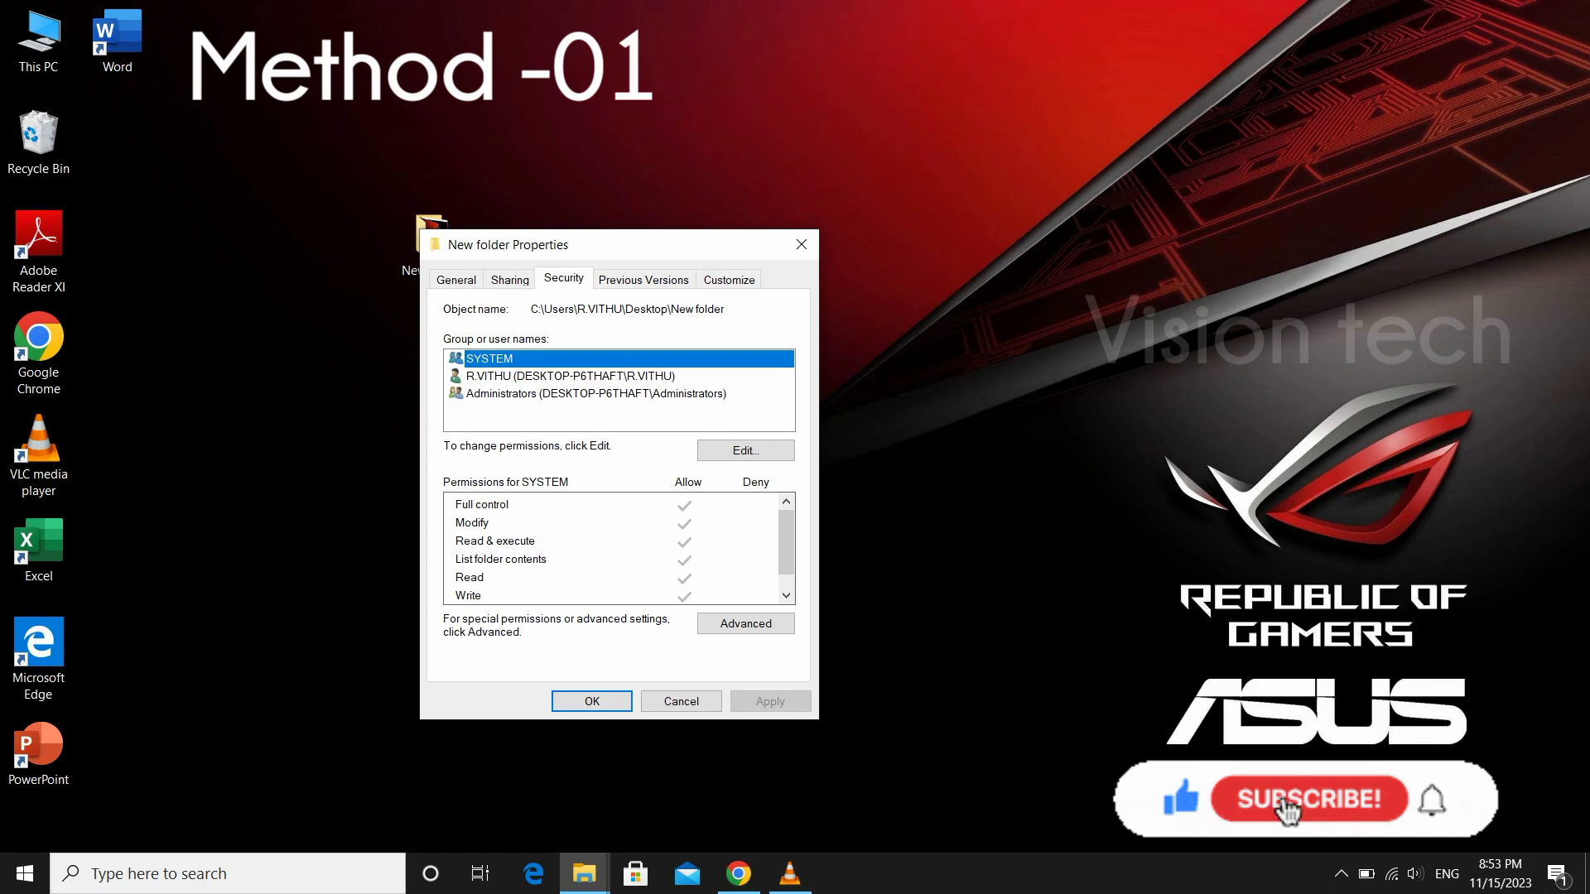
{"action": "left_click", "coordinate": [570, 376]}
{"action": "left_click", "coordinate": [595, 394]}
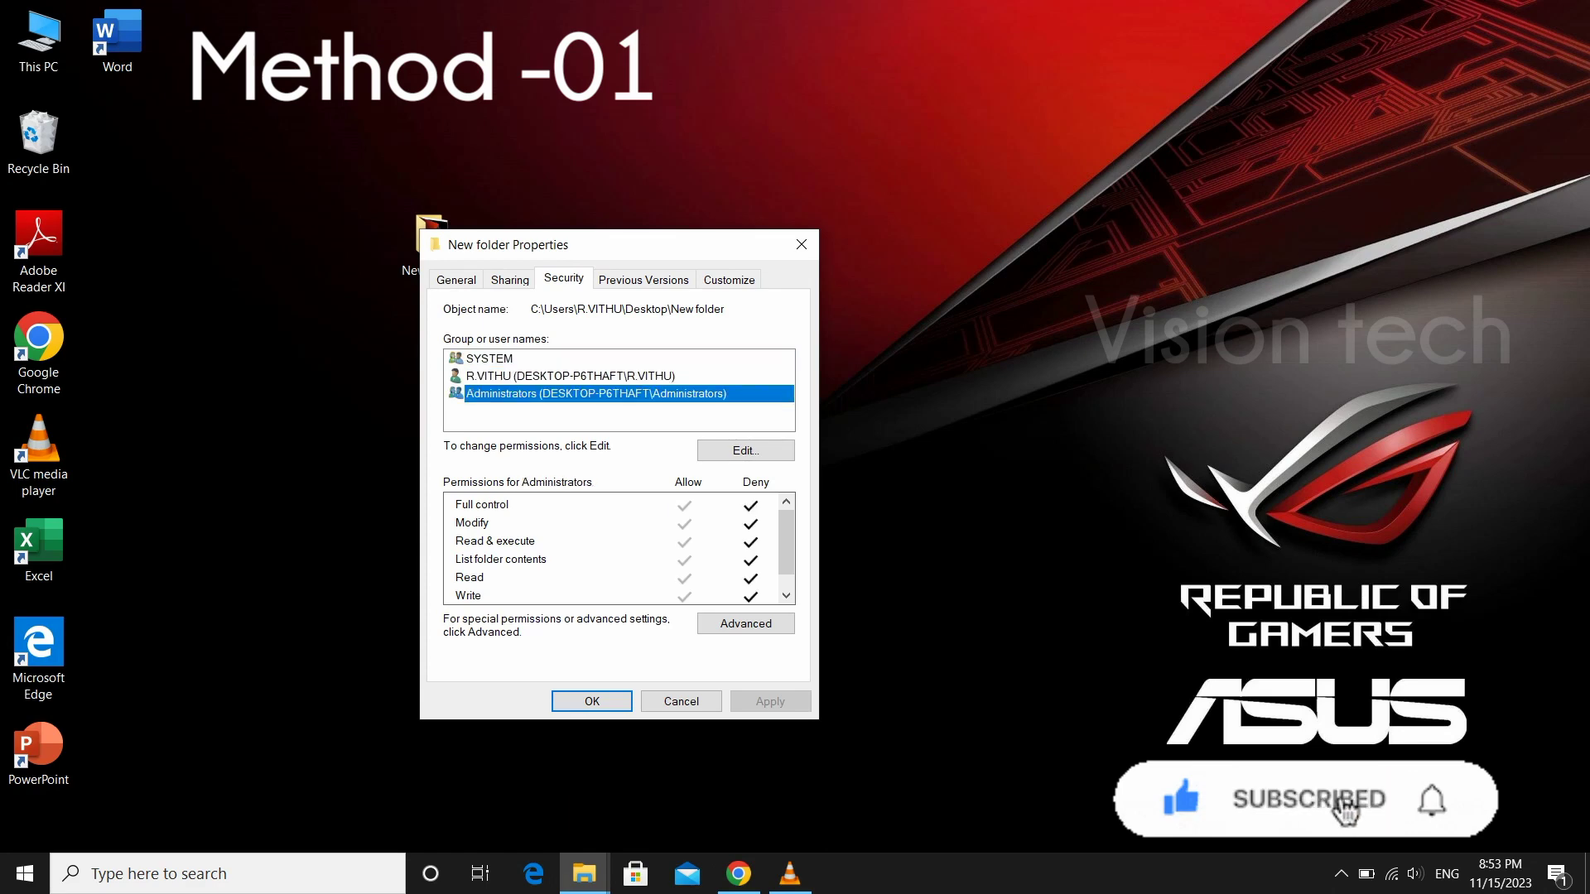
{"action": "left_click", "coordinate": [745, 450]}
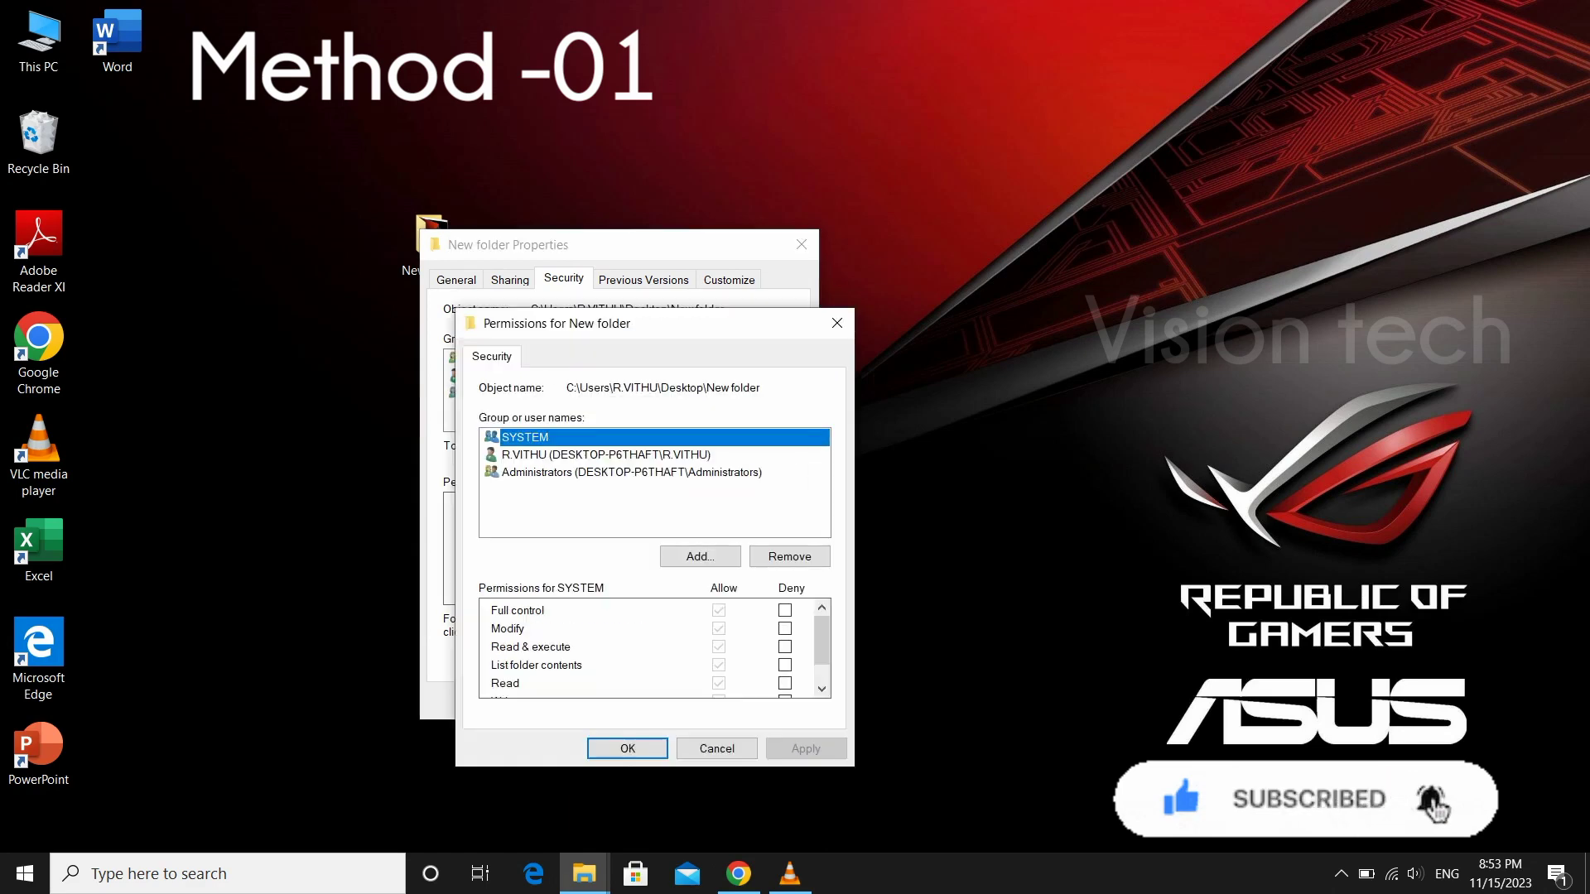
{"action": "left_click", "coordinate": [631, 473]}
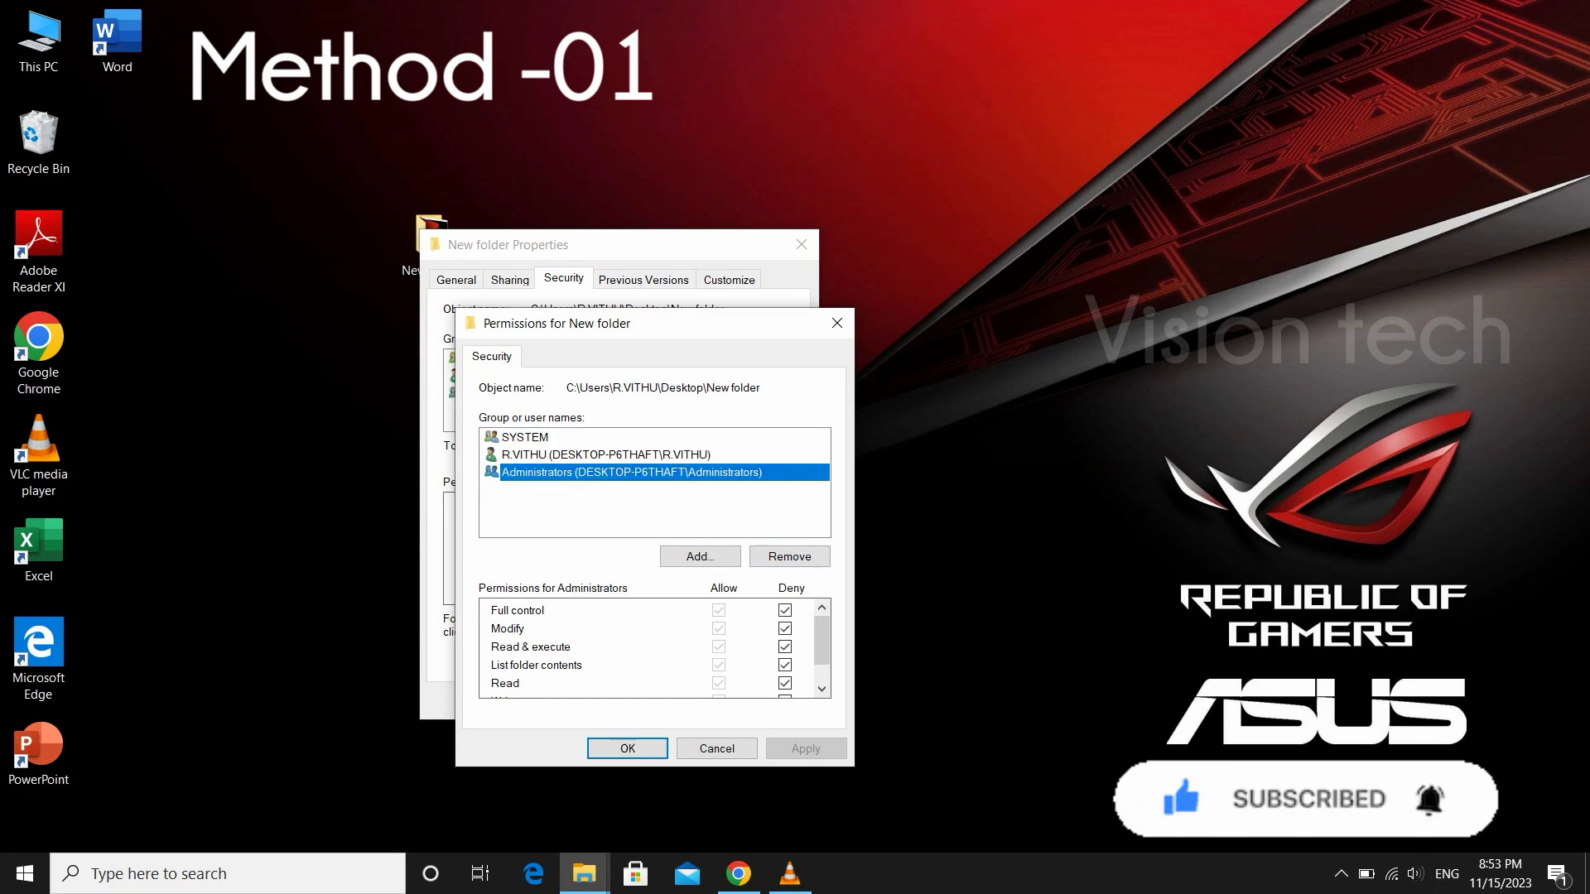
- Clear all Deny permissions for Administrators, from Full control through Write, apply the change and close New folder's properties
{"action": "left_click", "coordinate": [785, 610]}
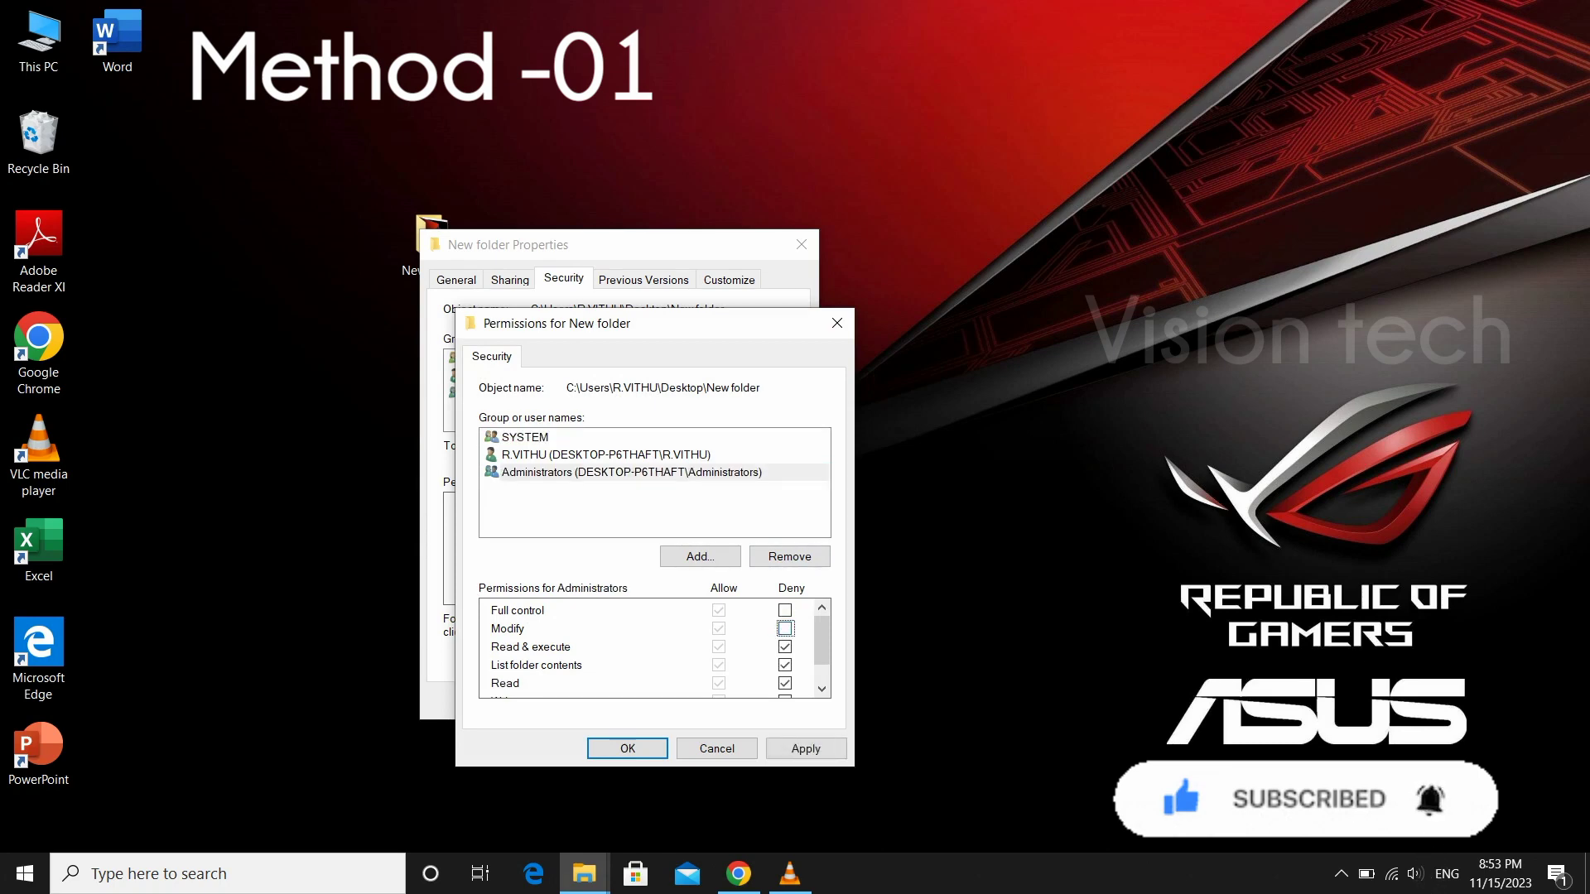
{"action": "left_click", "coordinate": [785, 647]}
{"action": "left_click", "coordinate": [785, 666]}
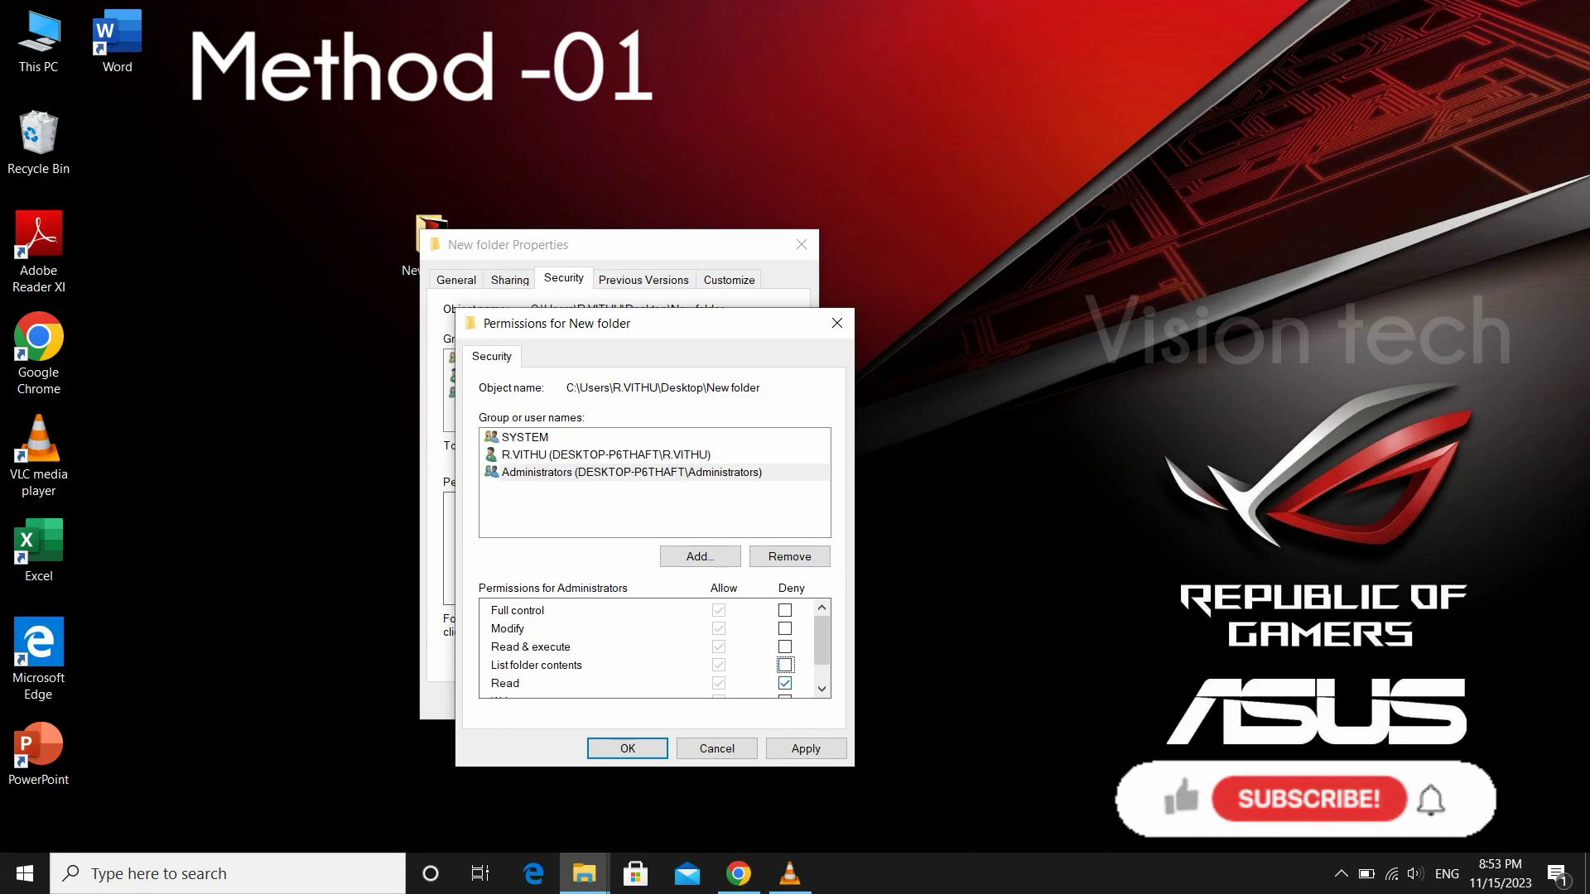
{"action": "left_click", "coordinate": [785, 683]}
{"action": "scroll", "coordinate": [654, 648], "scroll_direction": "down", "scroll_amount": 1}
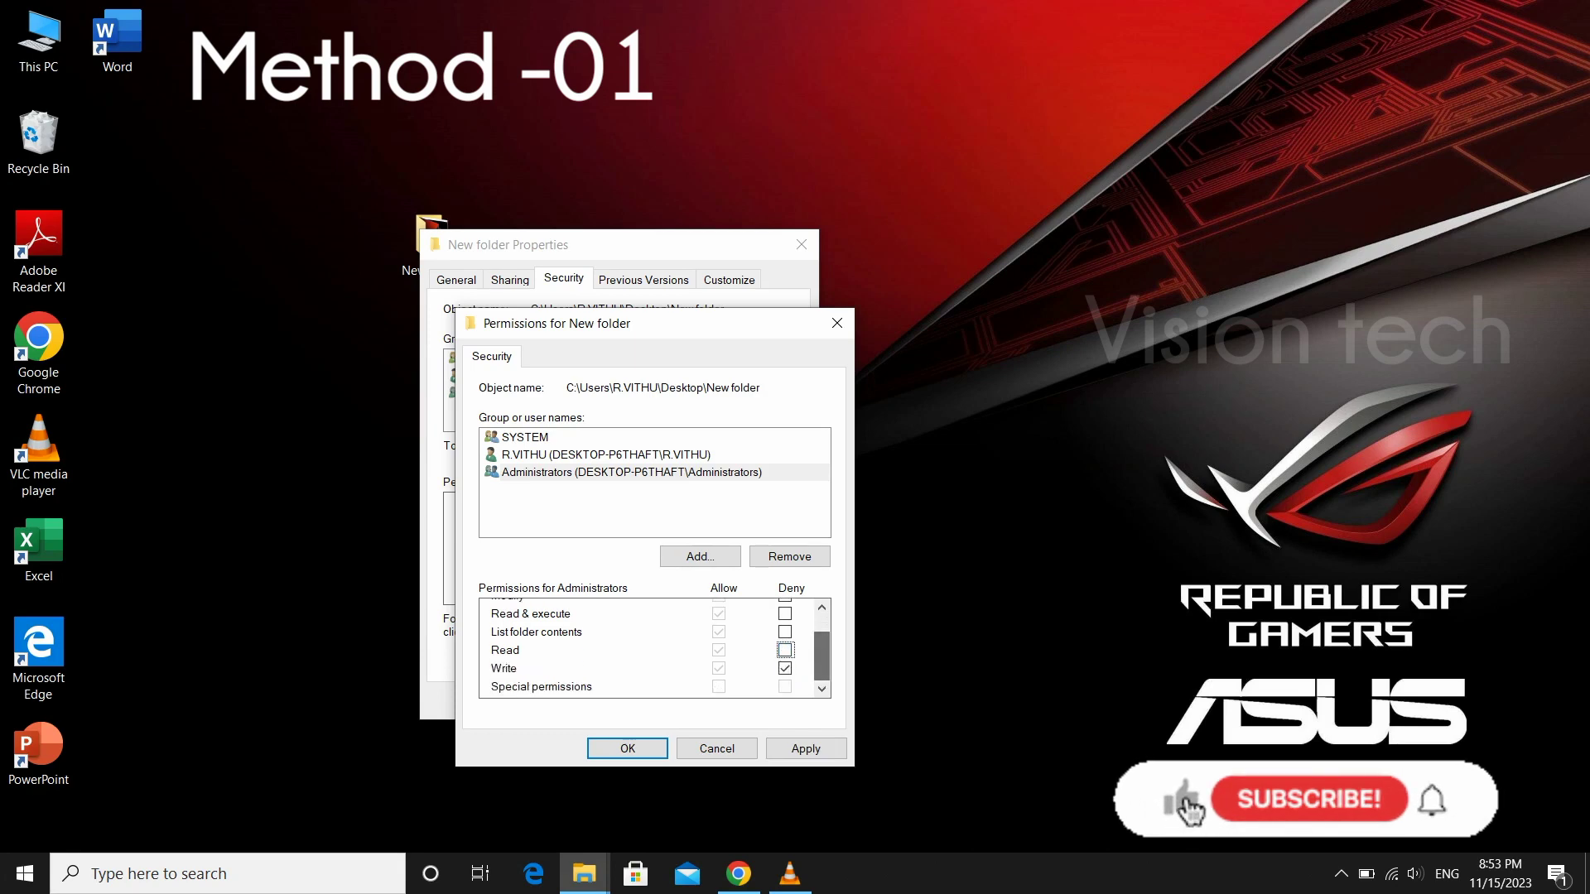
{"action": "left_click", "coordinate": [785, 668]}
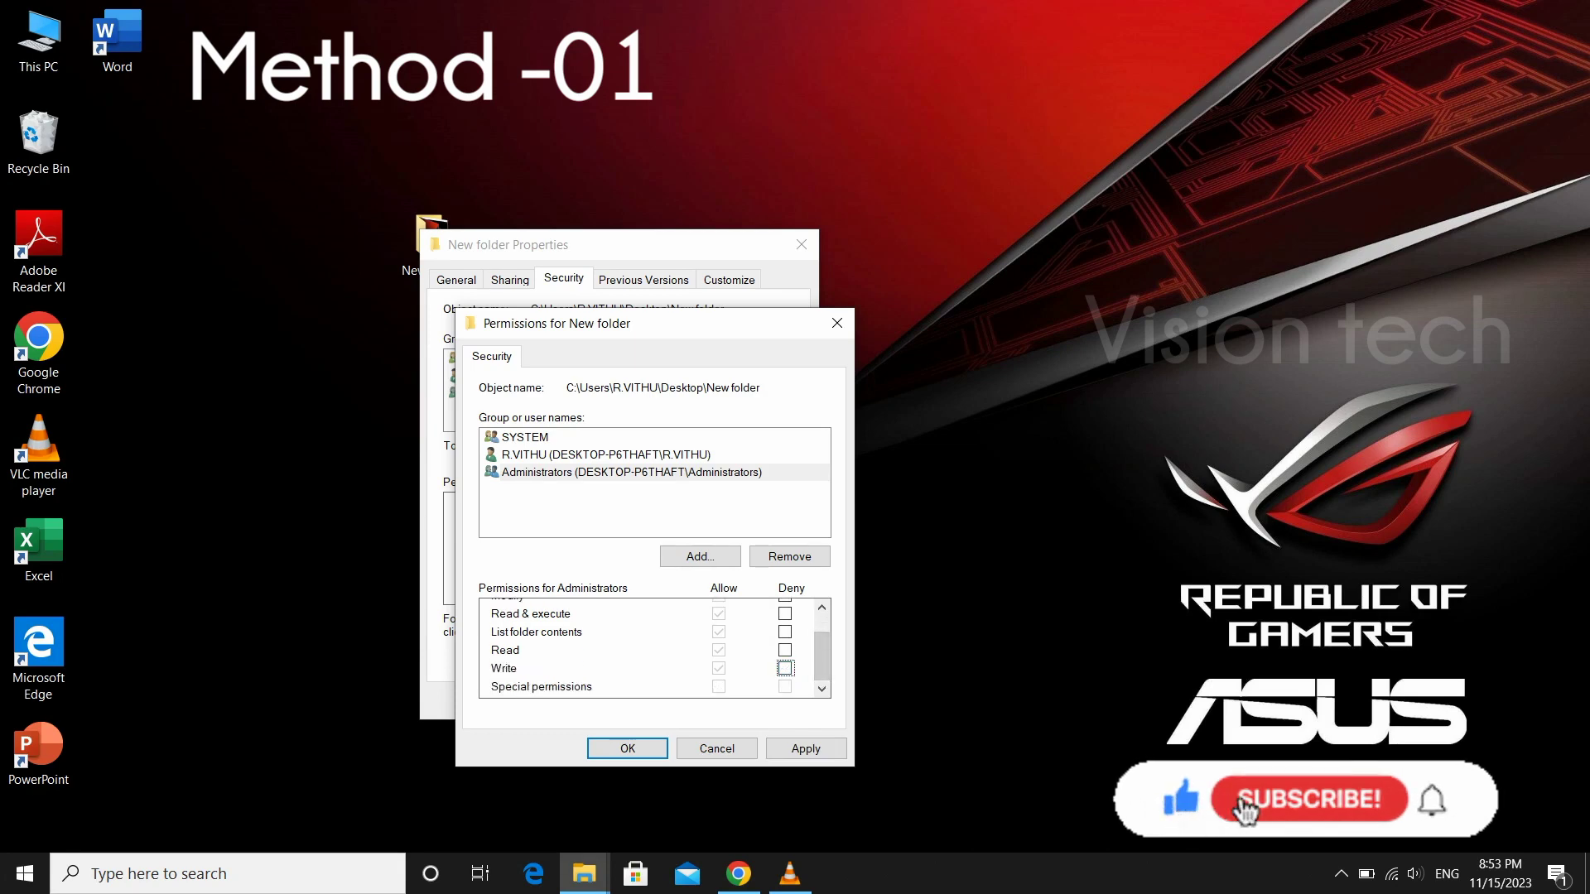
{"action": "left_click", "coordinate": [806, 749]}
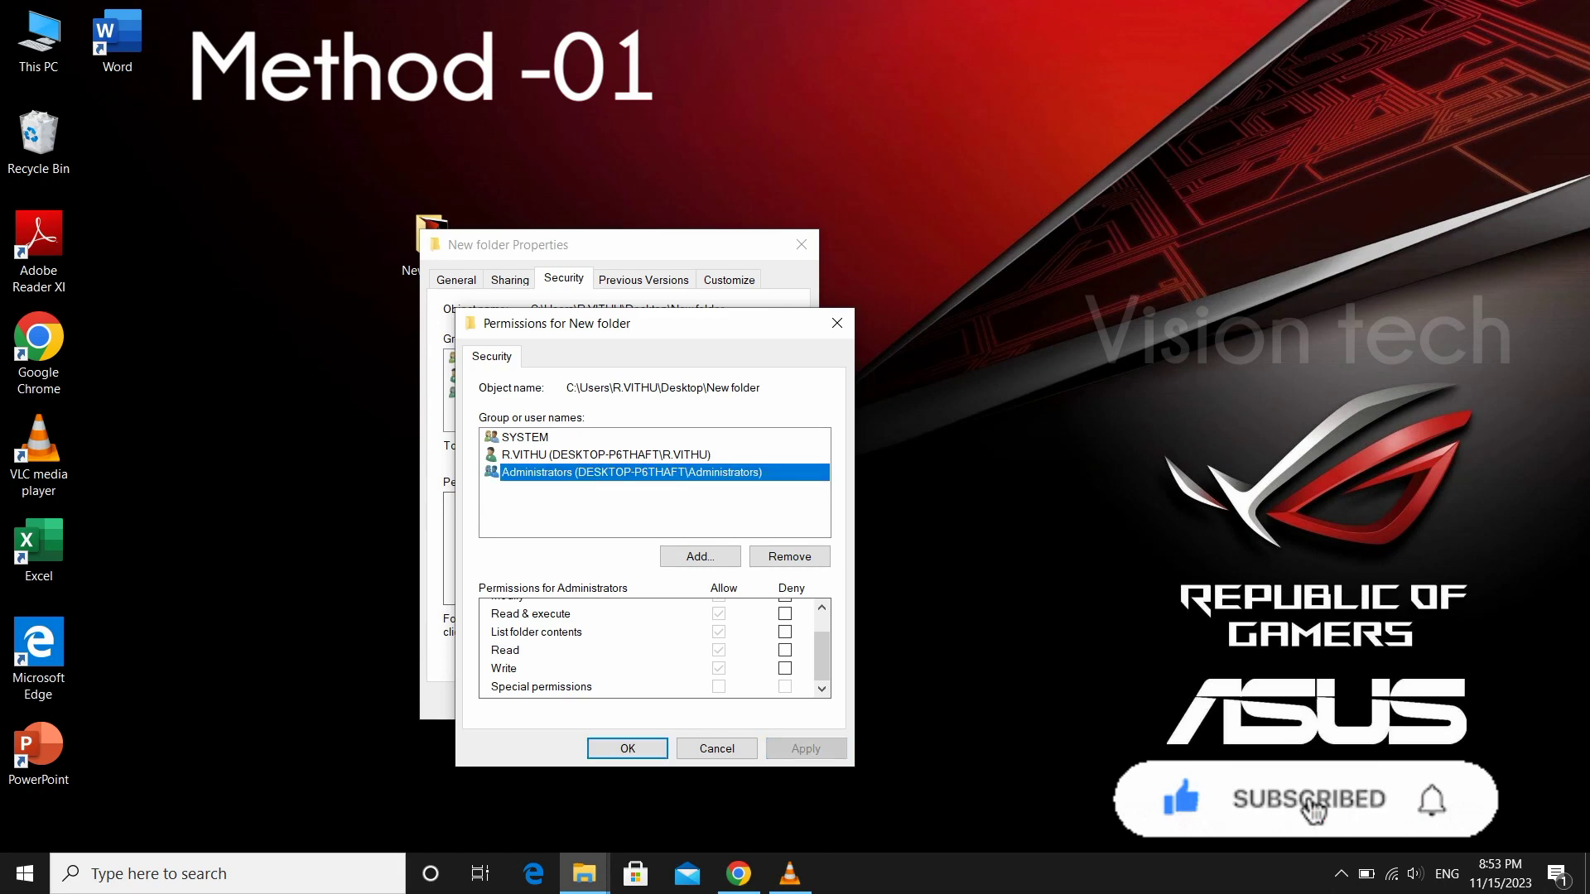
{"action": "left_click", "coordinate": [628, 749]}
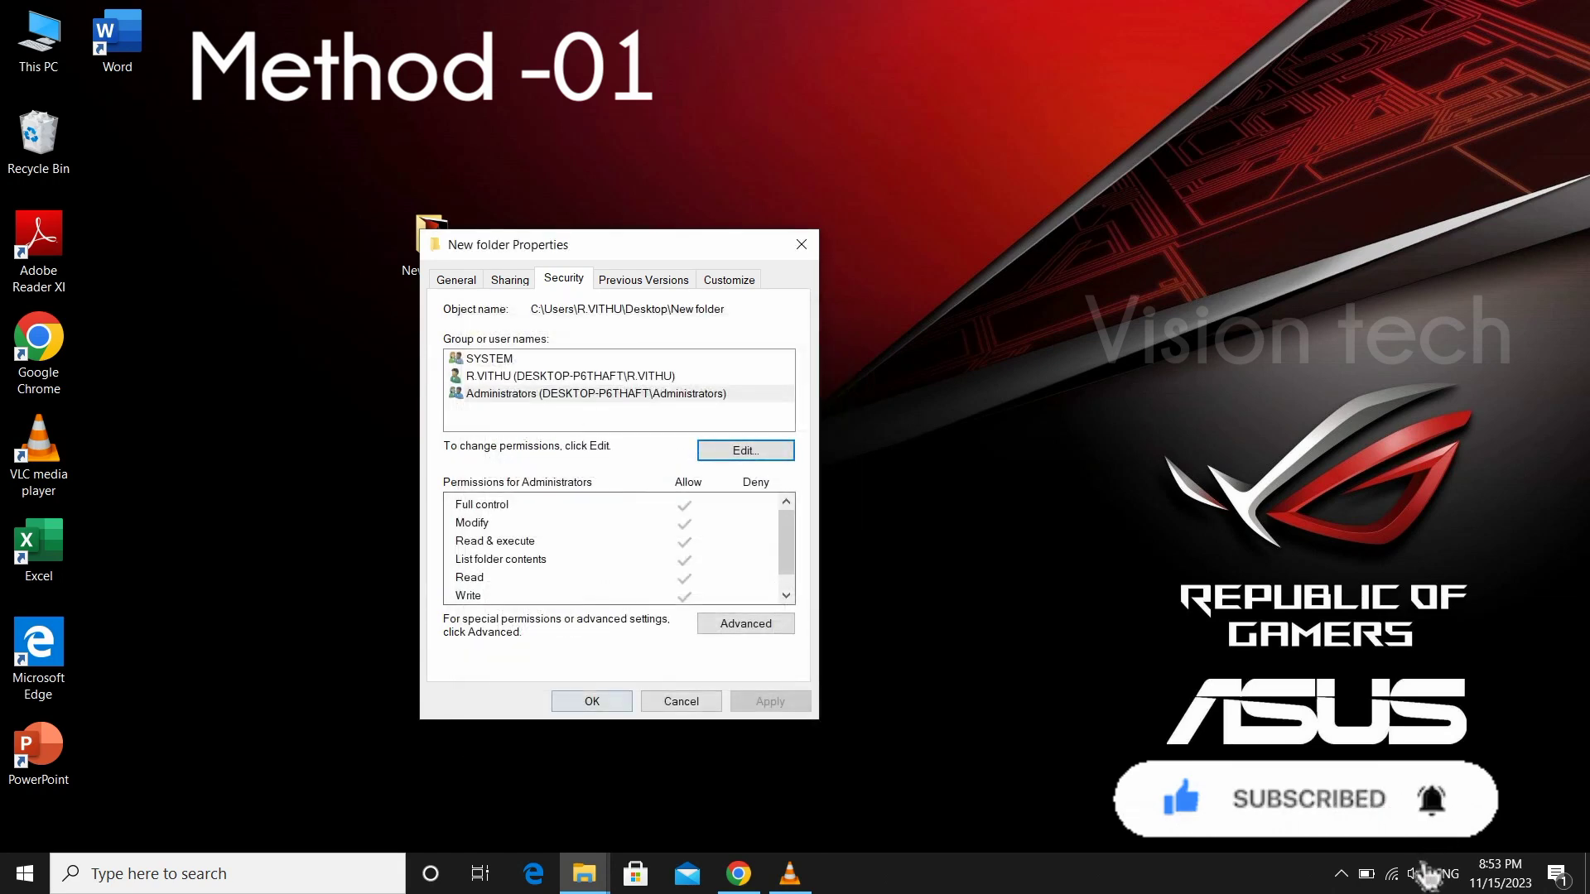
{"action": "left_click", "coordinate": [592, 701]}
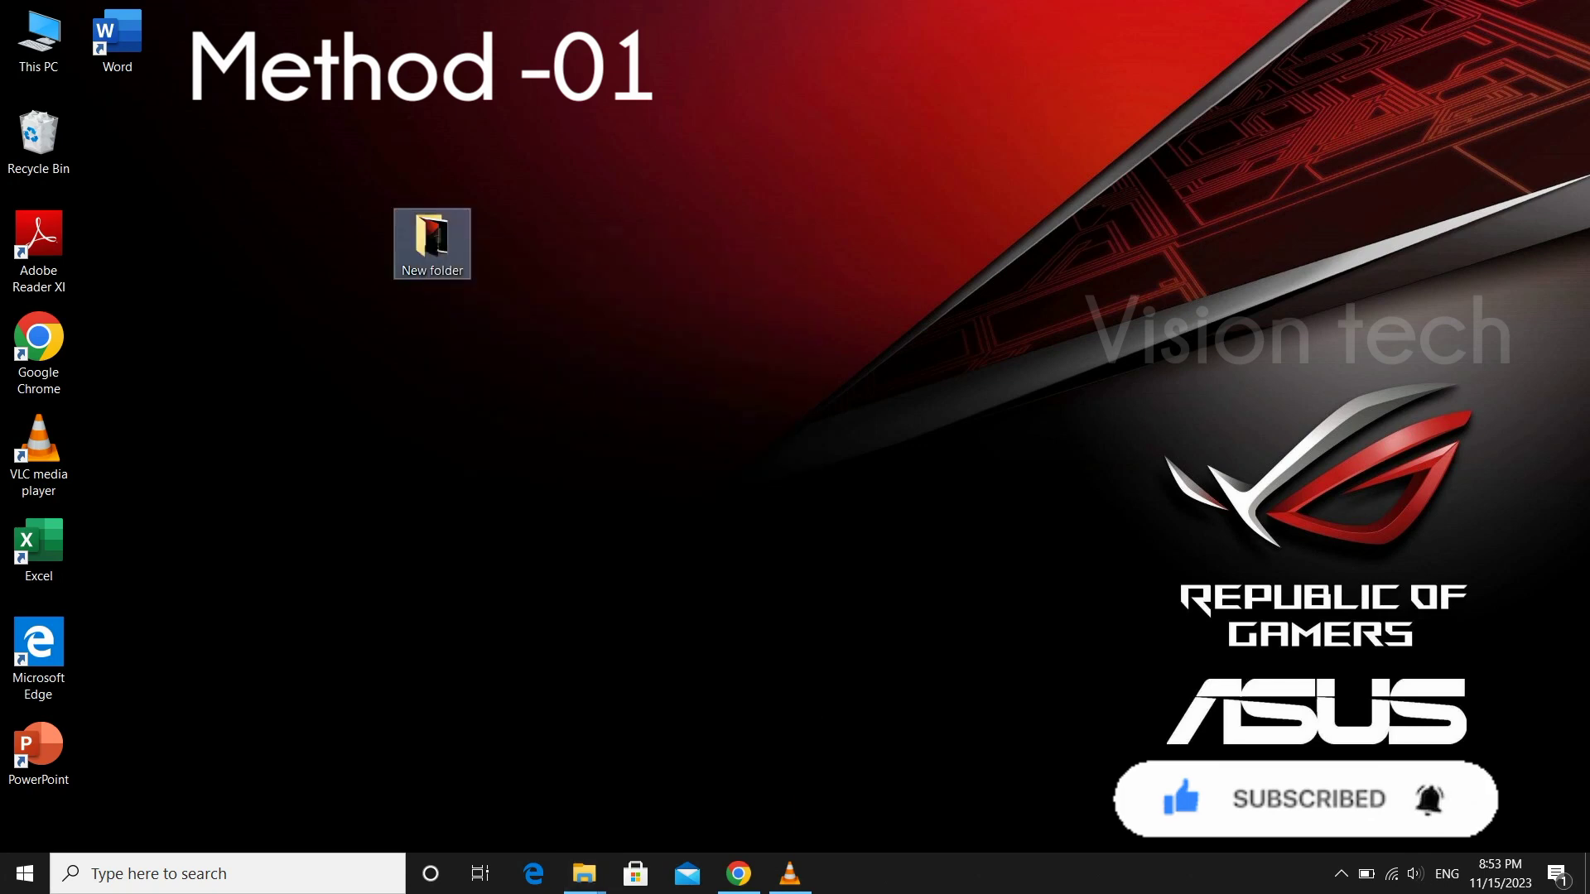
- Open New folder to check that its contents are accessible, and close its window
{"action": "key", "text": "Return"}
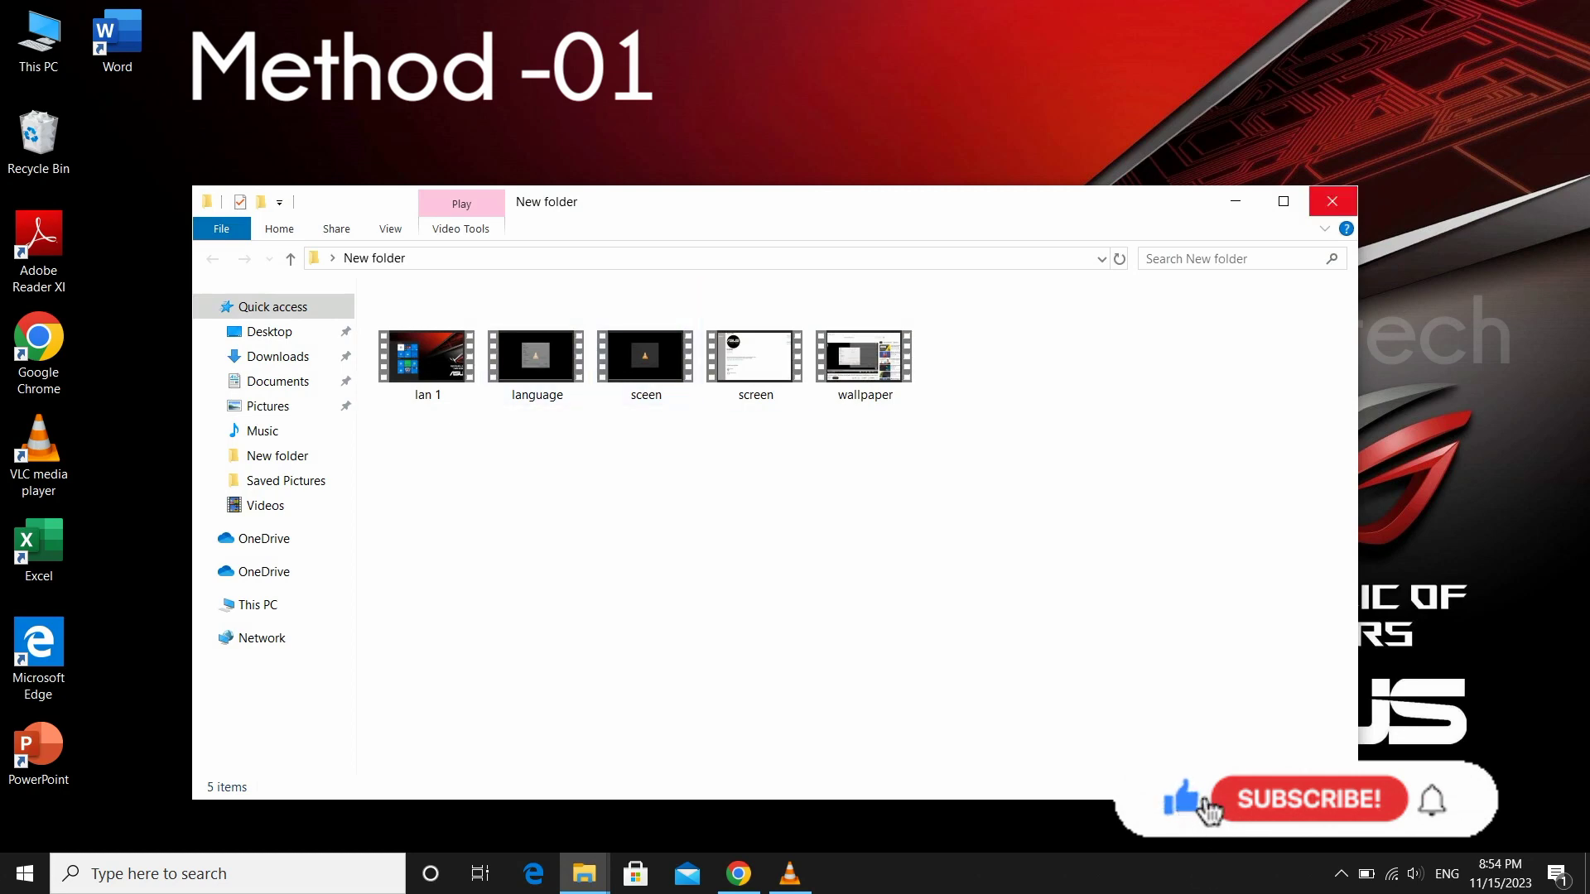
{"action": "left_click", "coordinate": [1332, 202]}
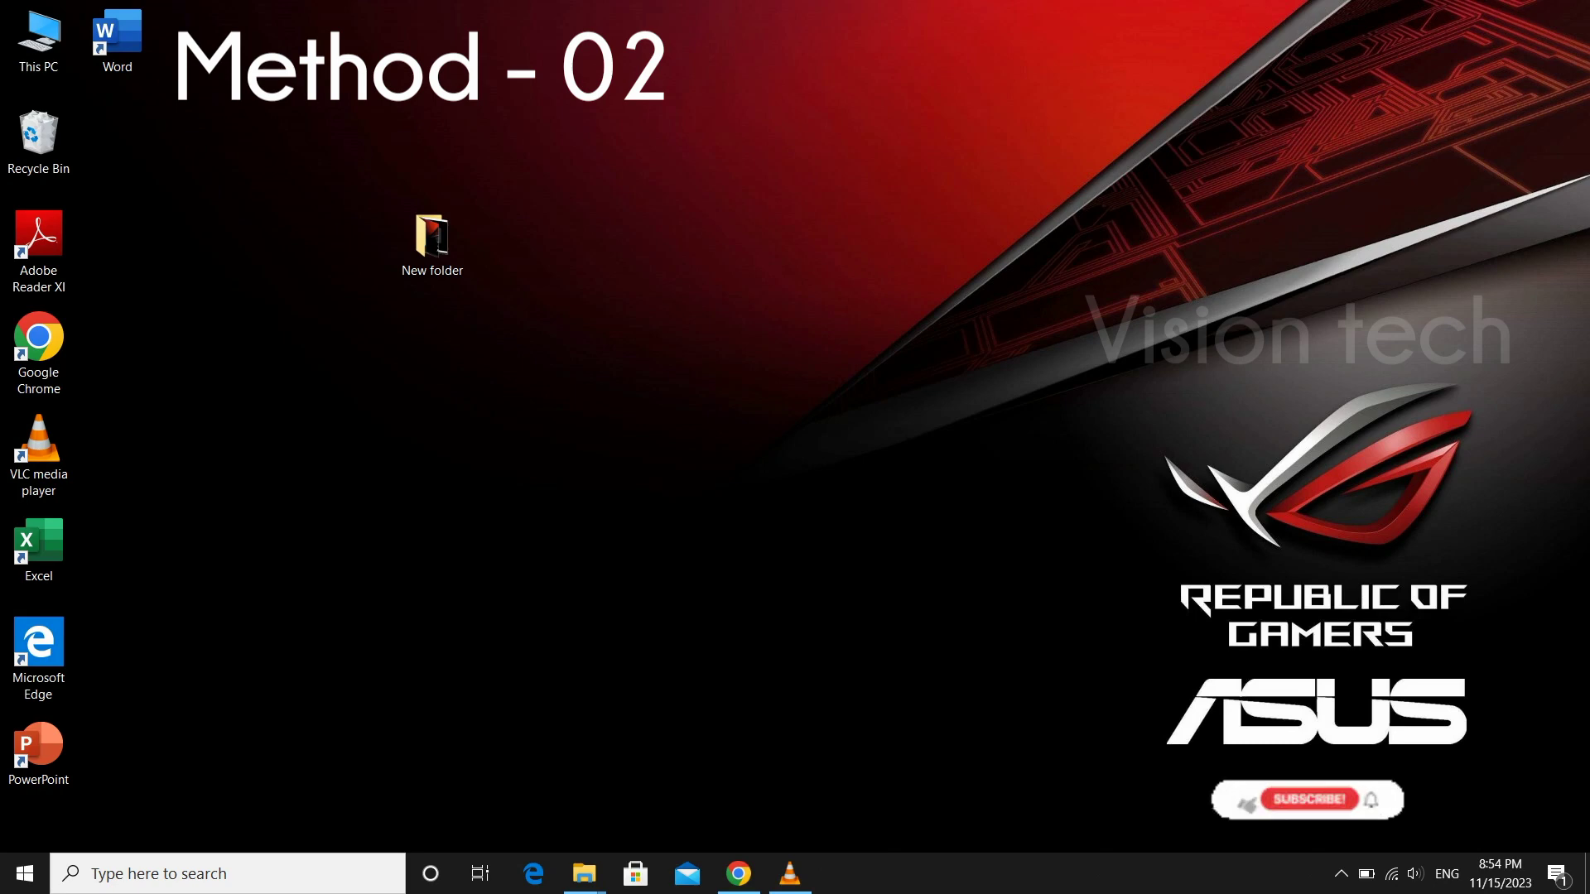
- Enable Encrypt contents to secure data in New folder's advanced attributes, applying the change to this folder only
{"action": "right_click", "coordinate": [433, 263]}
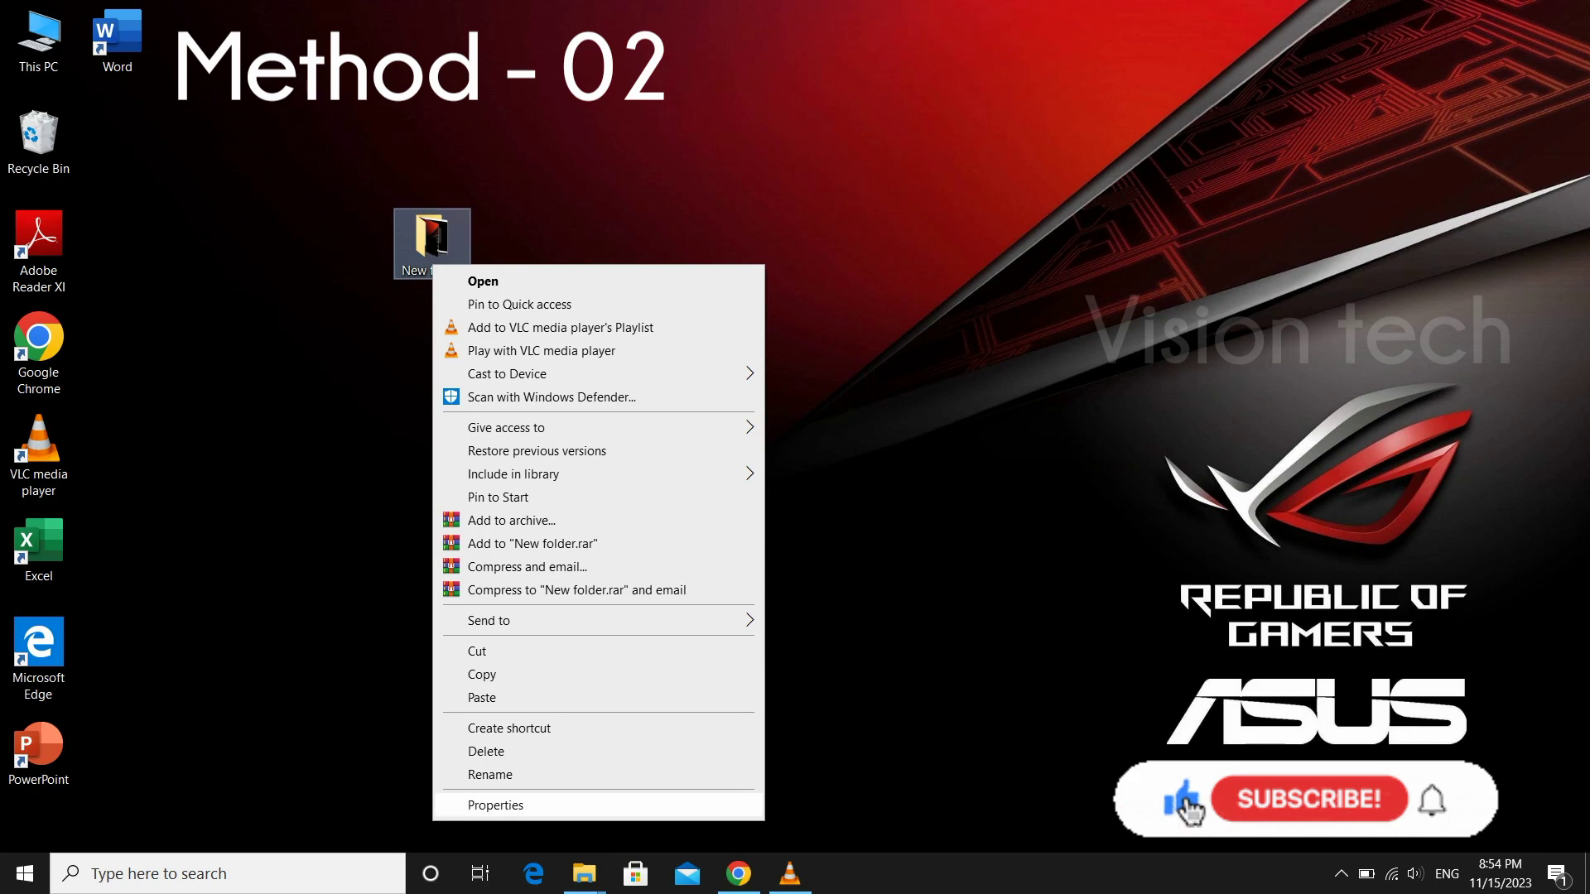
{"action": "left_click", "coordinate": [495, 805]}
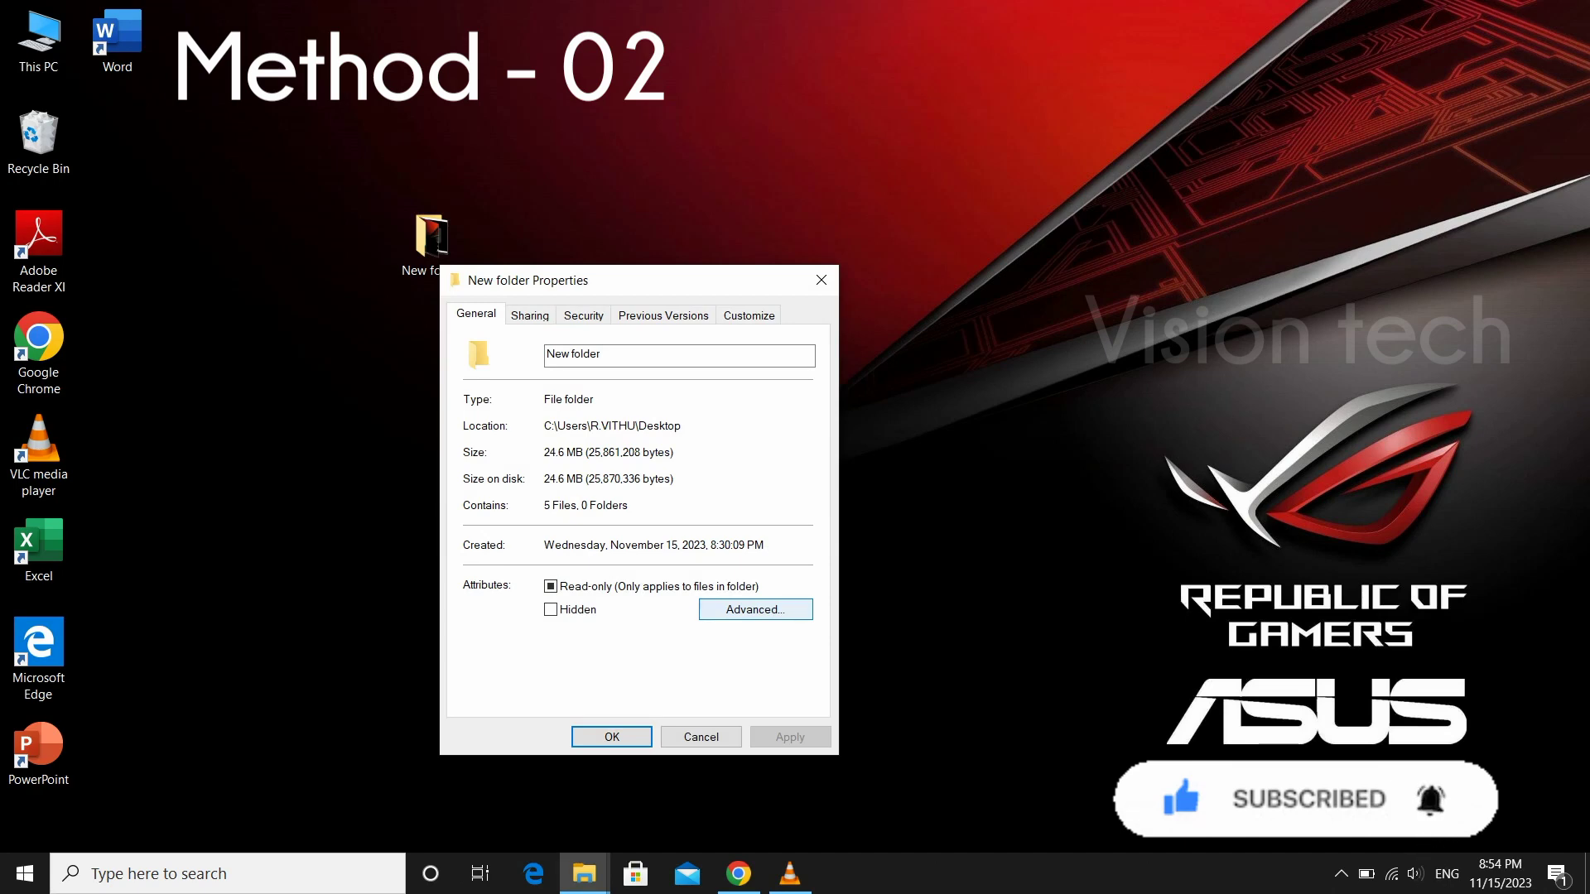
{"action": "left_click", "coordinate": [755, 610]}
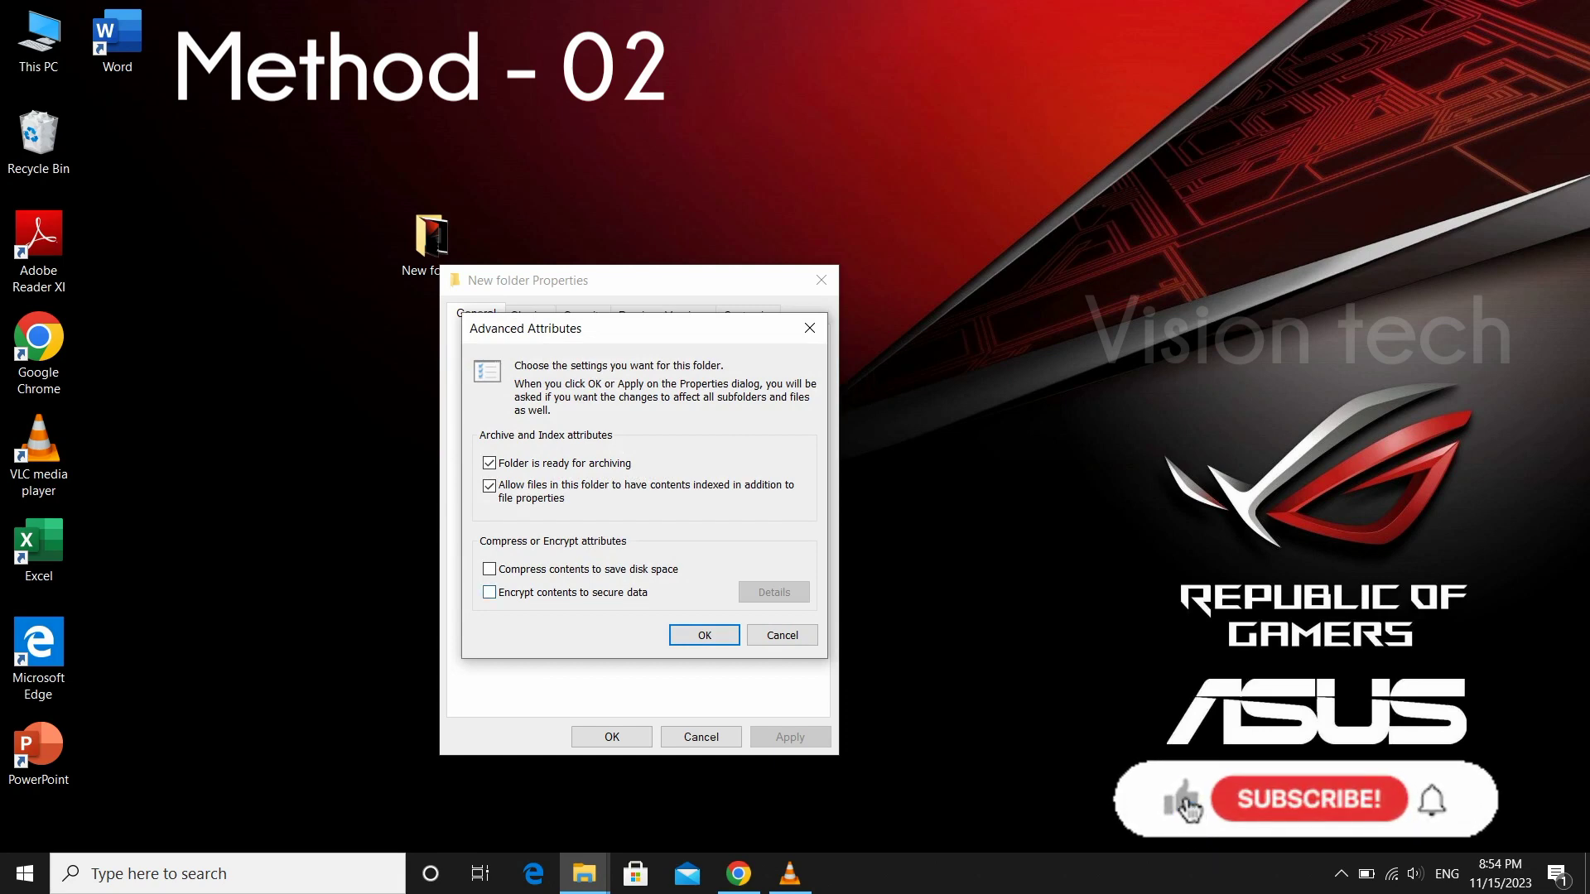
{"action": "left_click", "coordinate": [490, 593]}
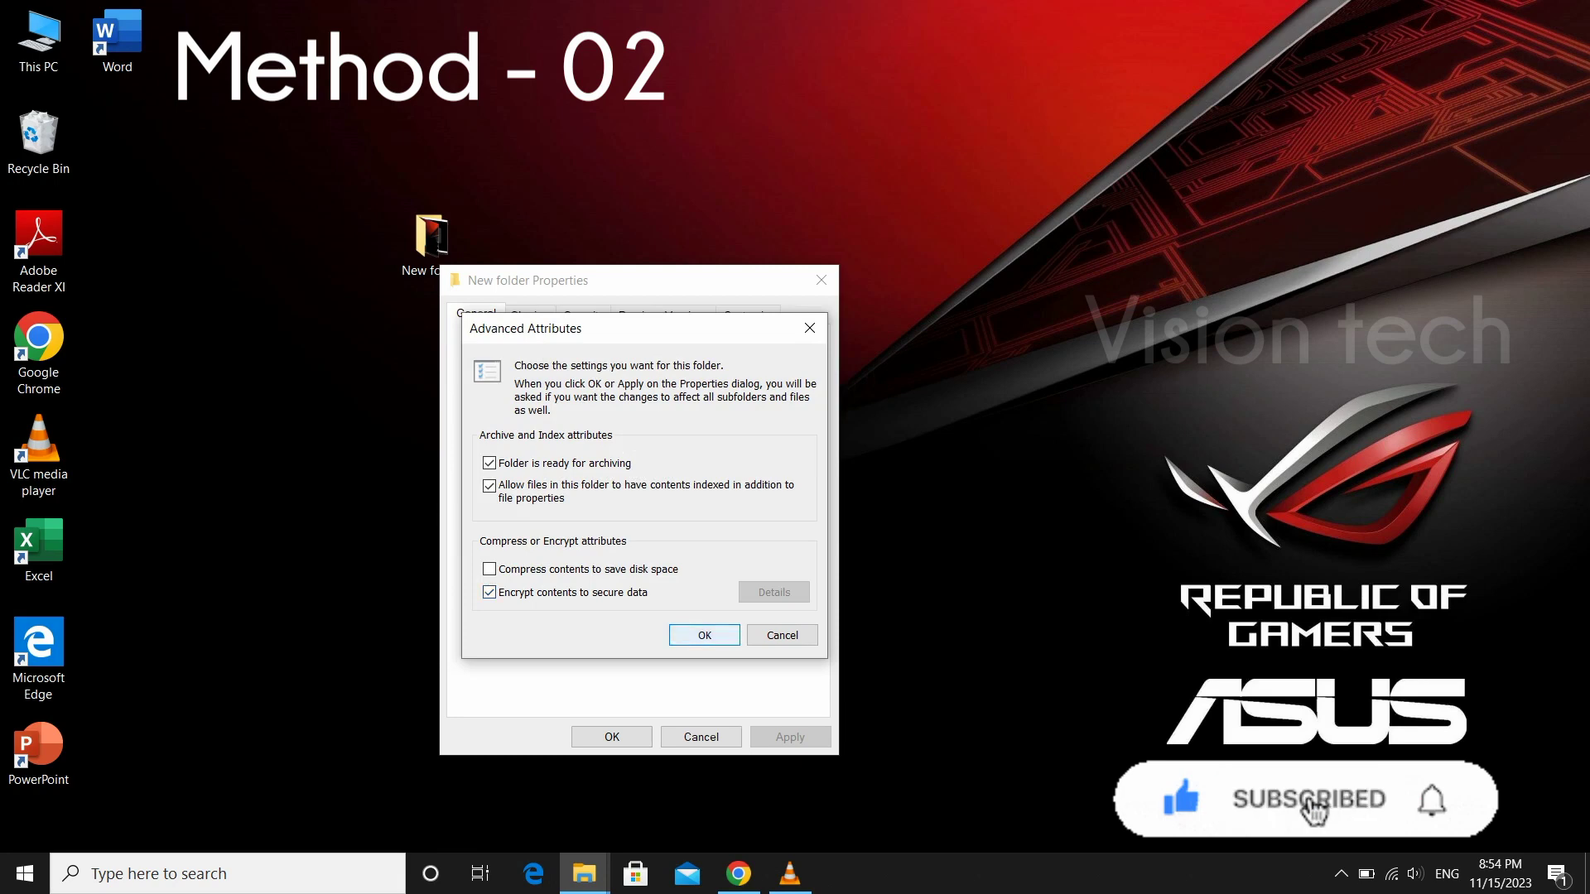
{"action": "left_click", "coordinate": [705, 635]}
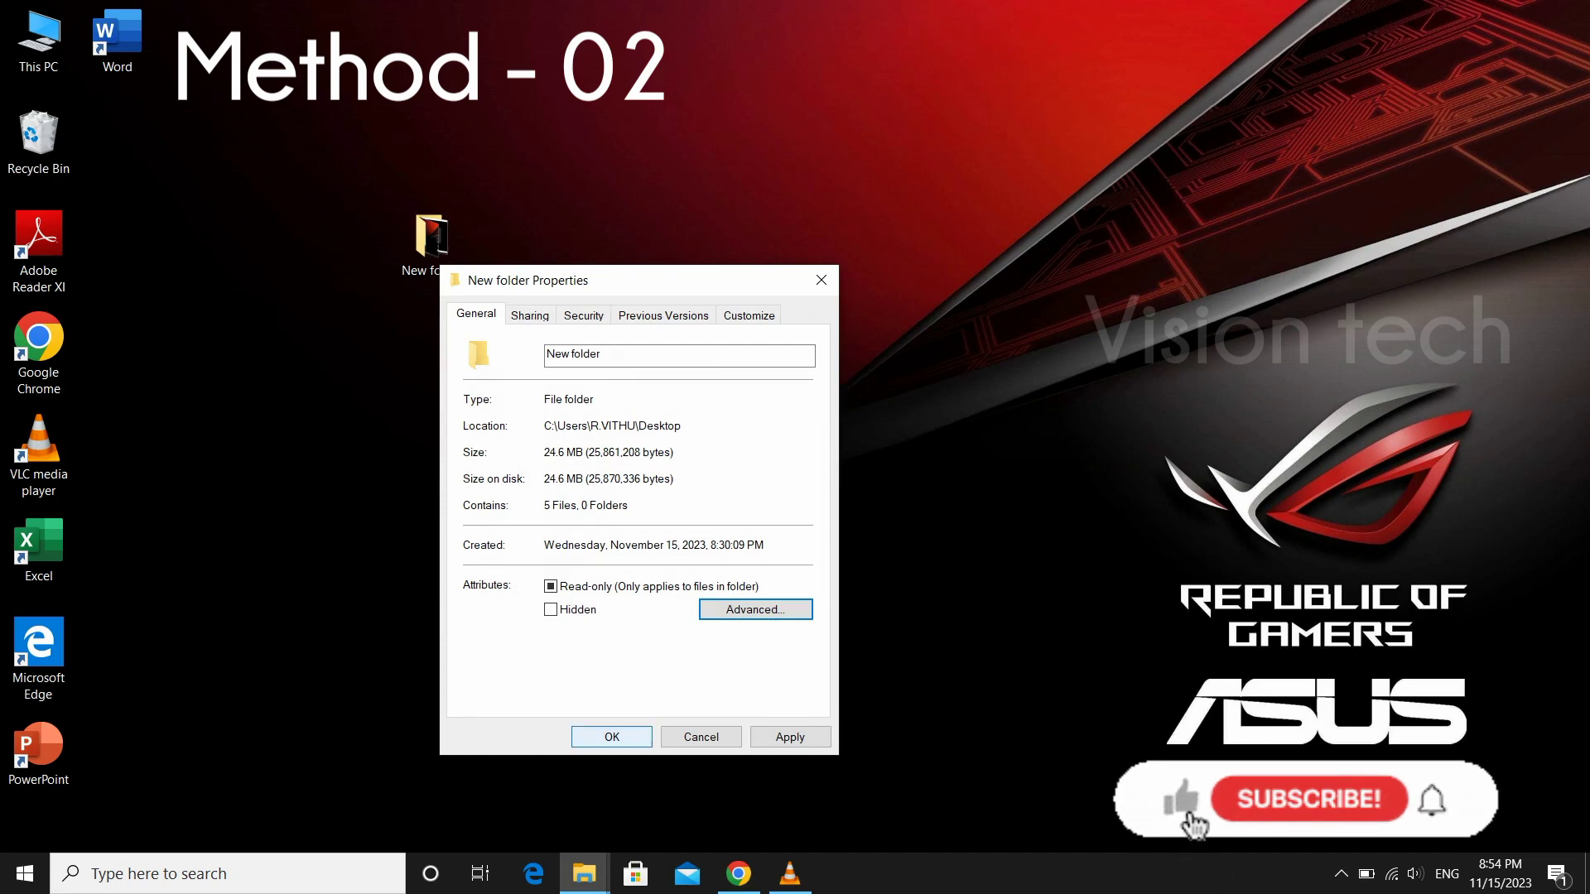
{"action": "left_click", "coordinate": [612, 737]}
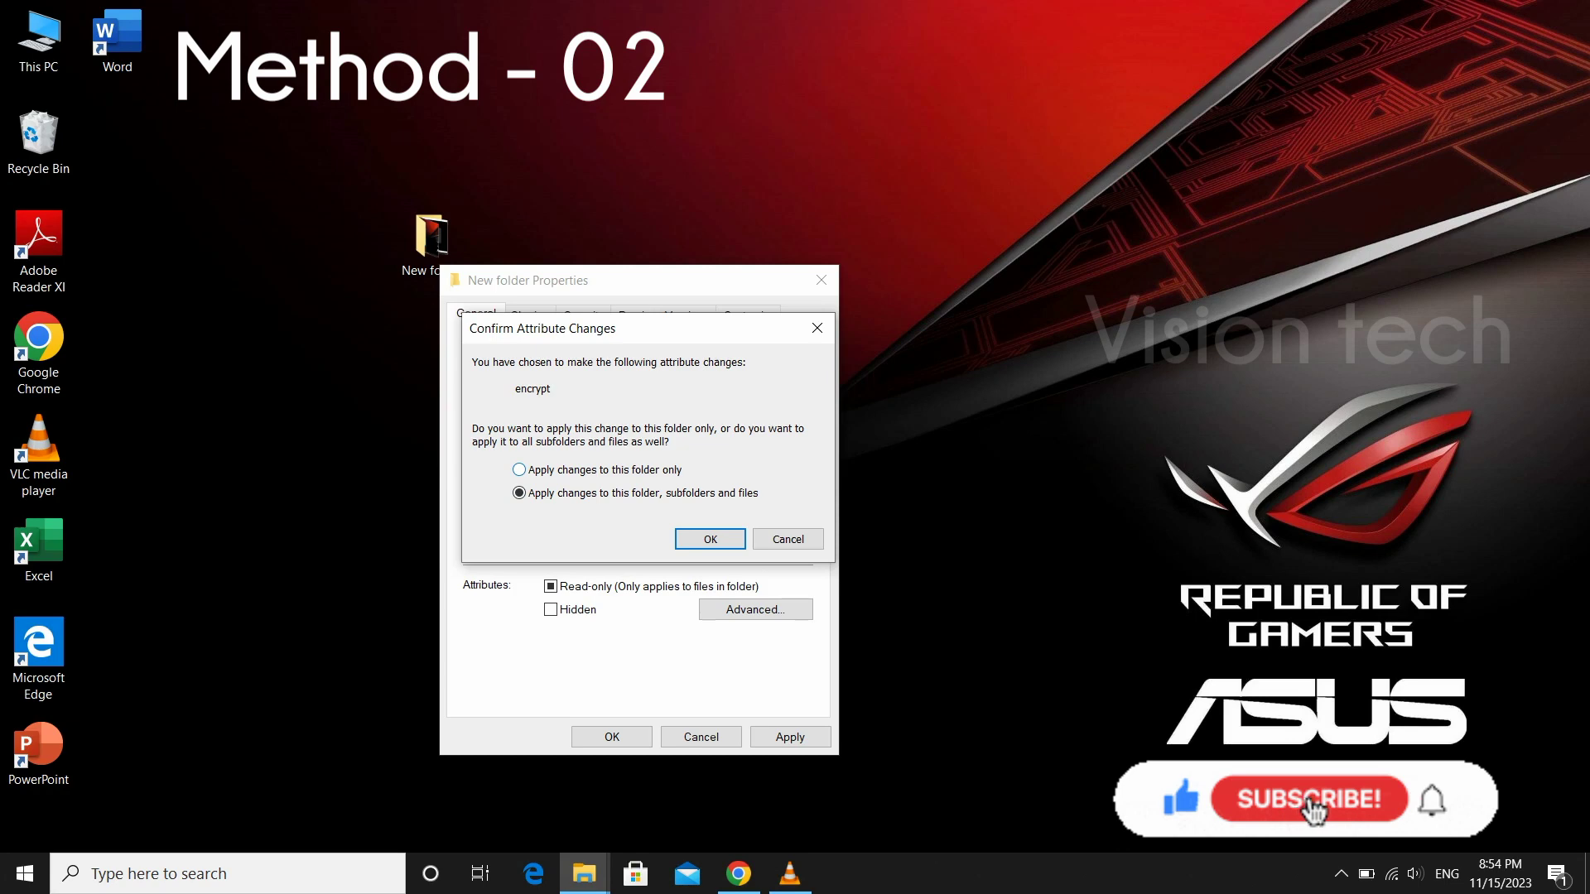
{"action": "left_click", "coordinate": [520, 470]}
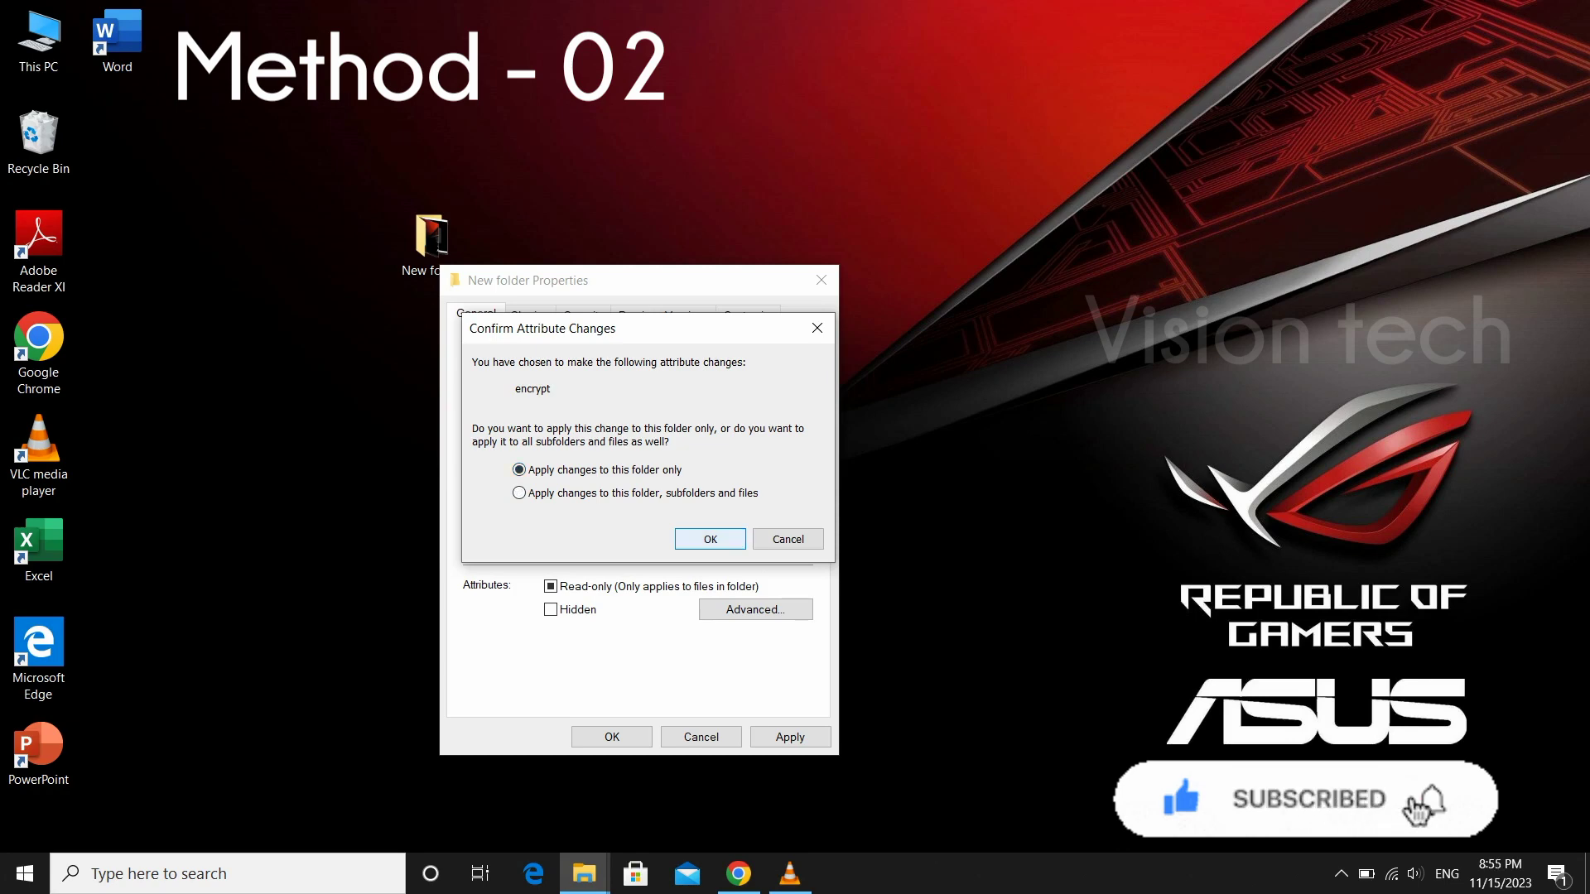
{"action": "left_click", "coordinate": [710, 539]}
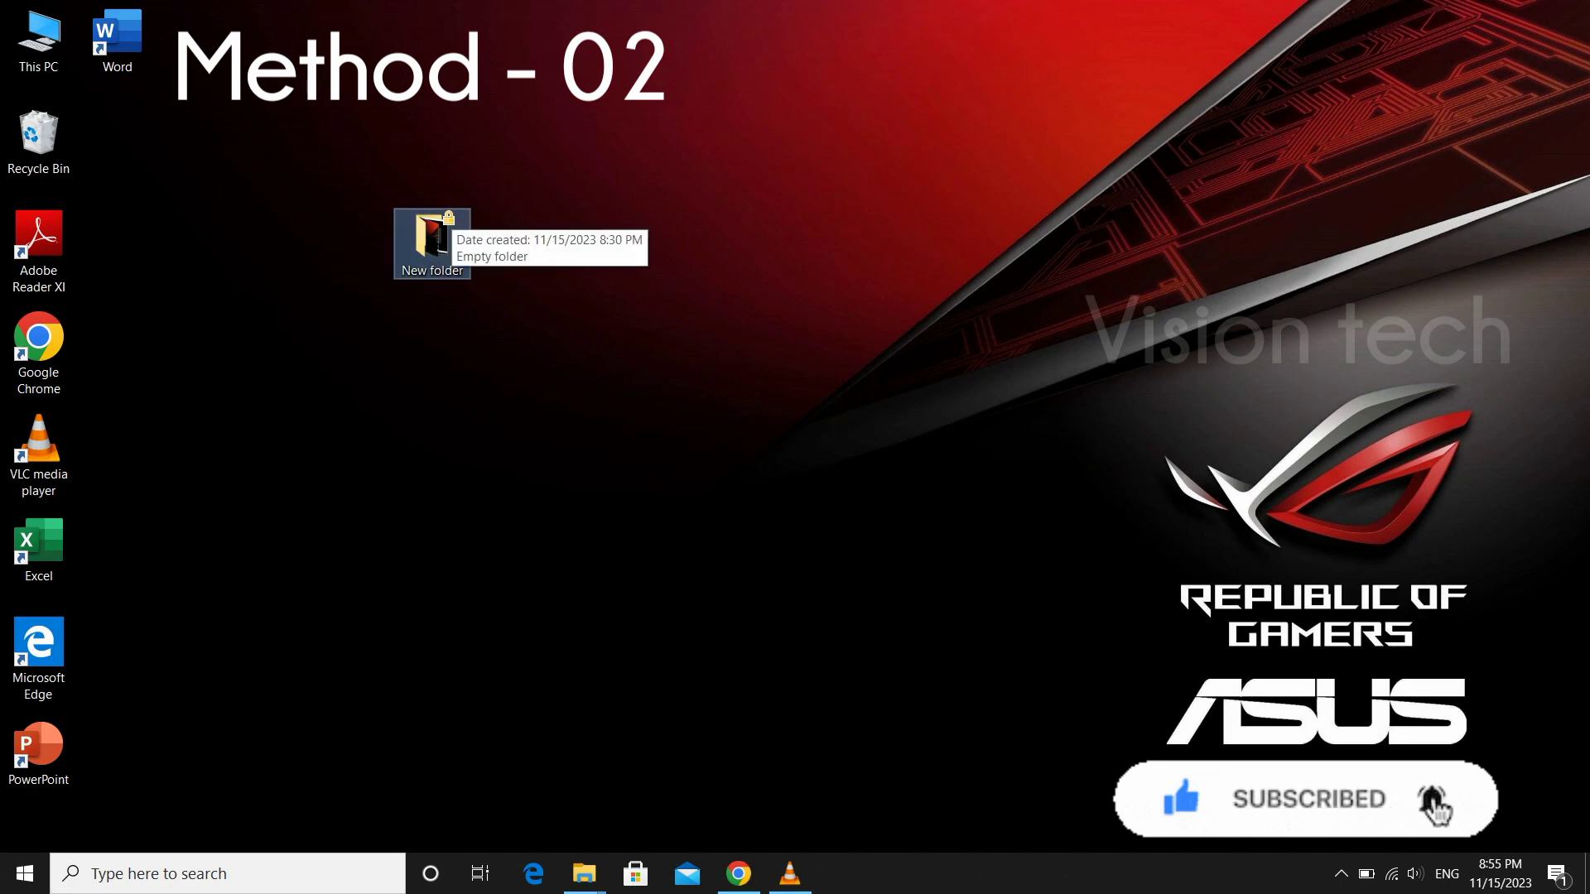
- Change the file ownership of the encrypted New folder to Personal
{"action": "right_click", "coordinate": [437, 225]}
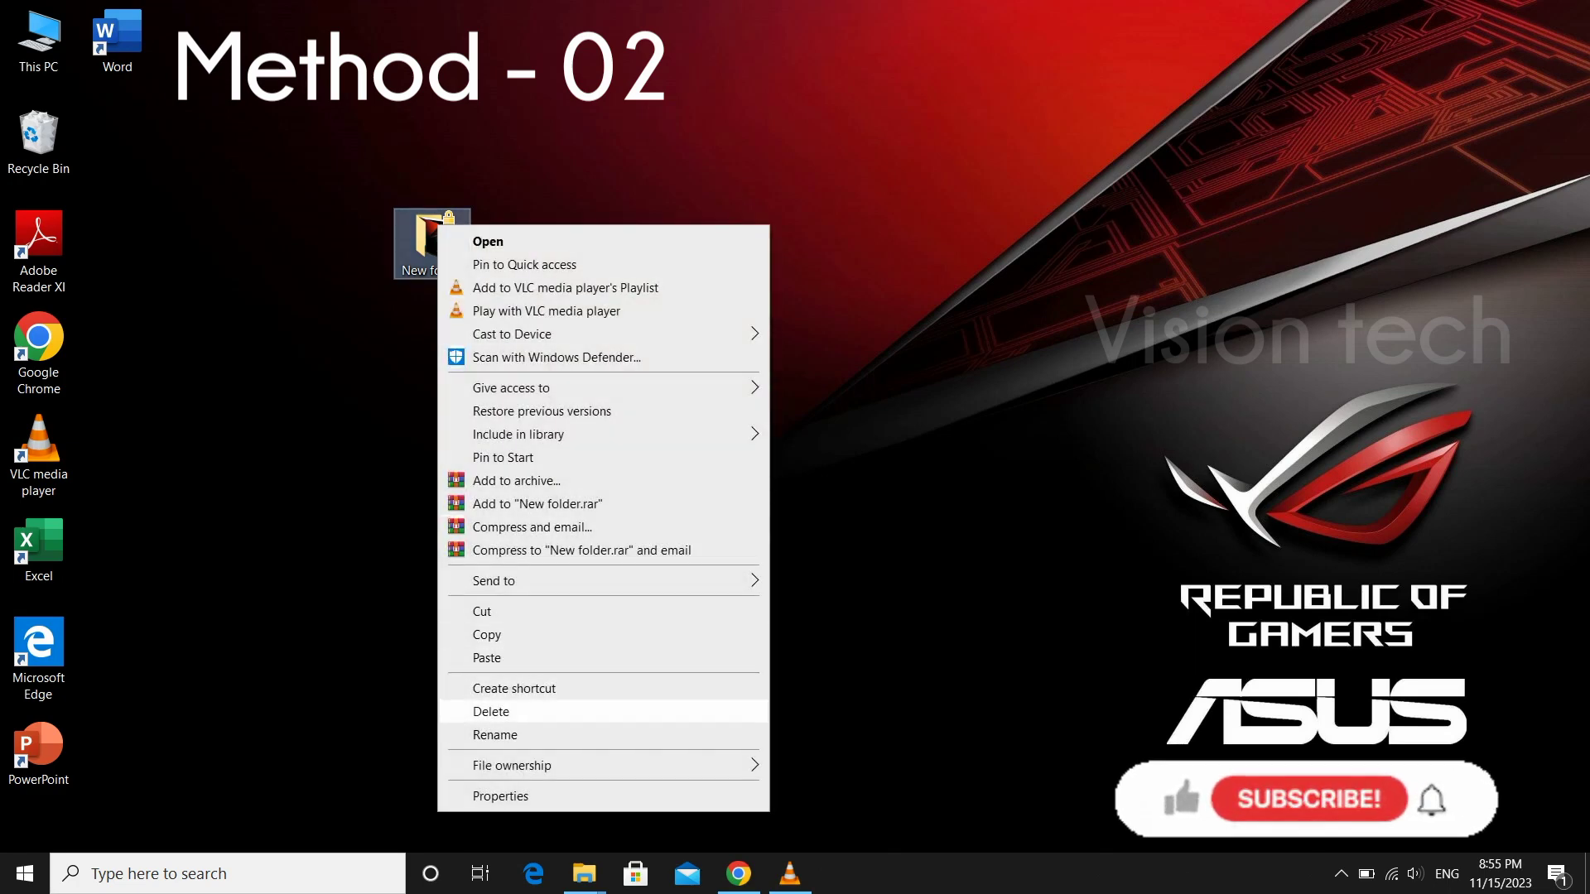
{"action": "mouse_move", "coordinate": [530, 765]}
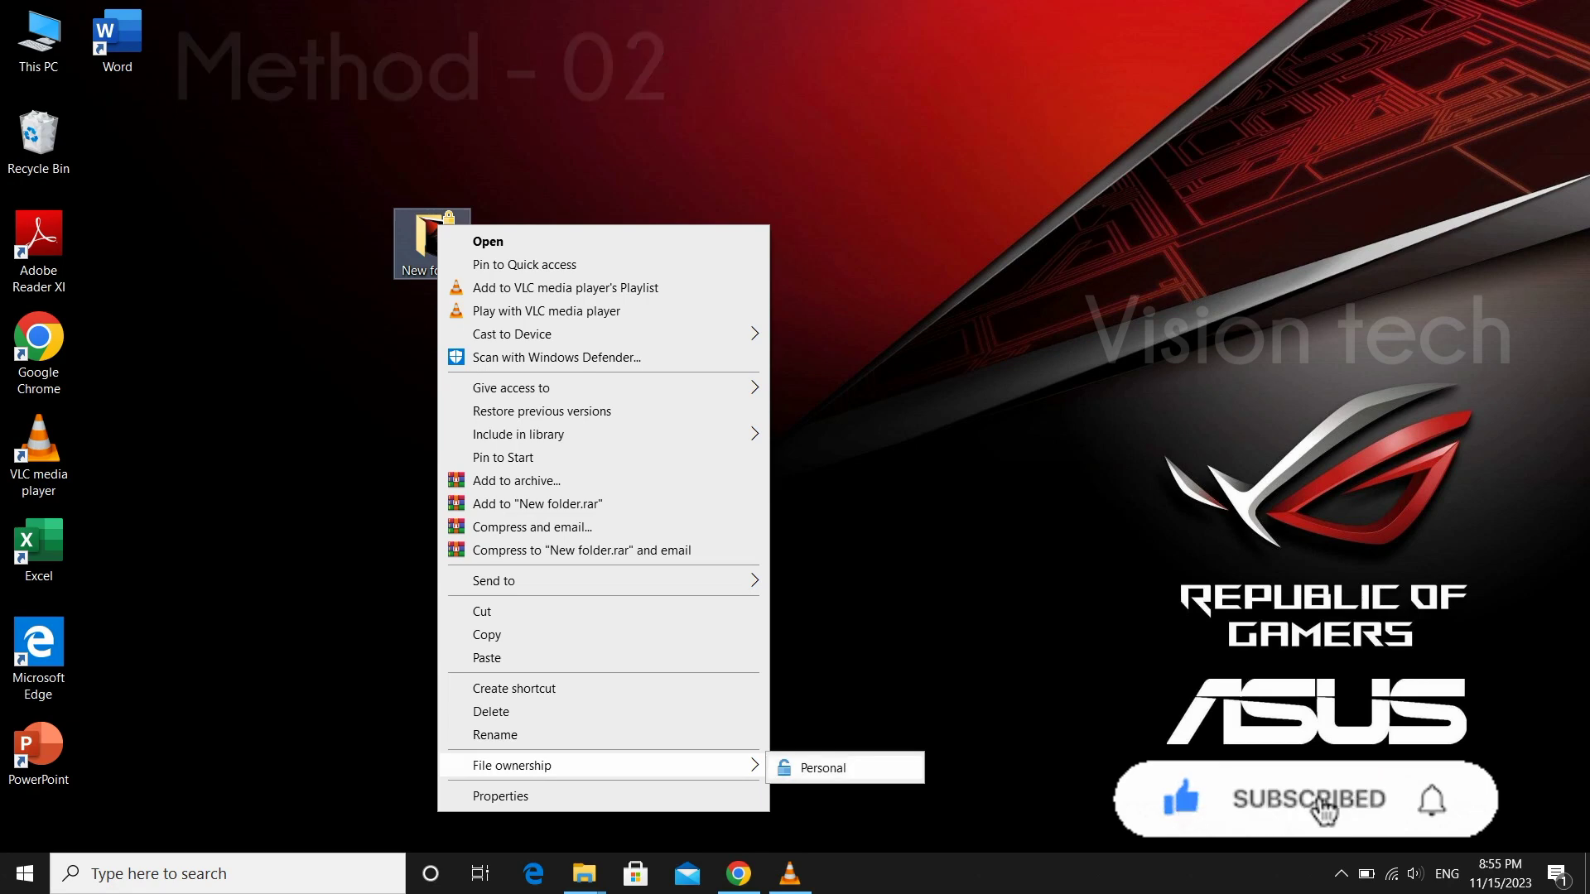
{"action": "left_click", "coordinate": [824, 768]}
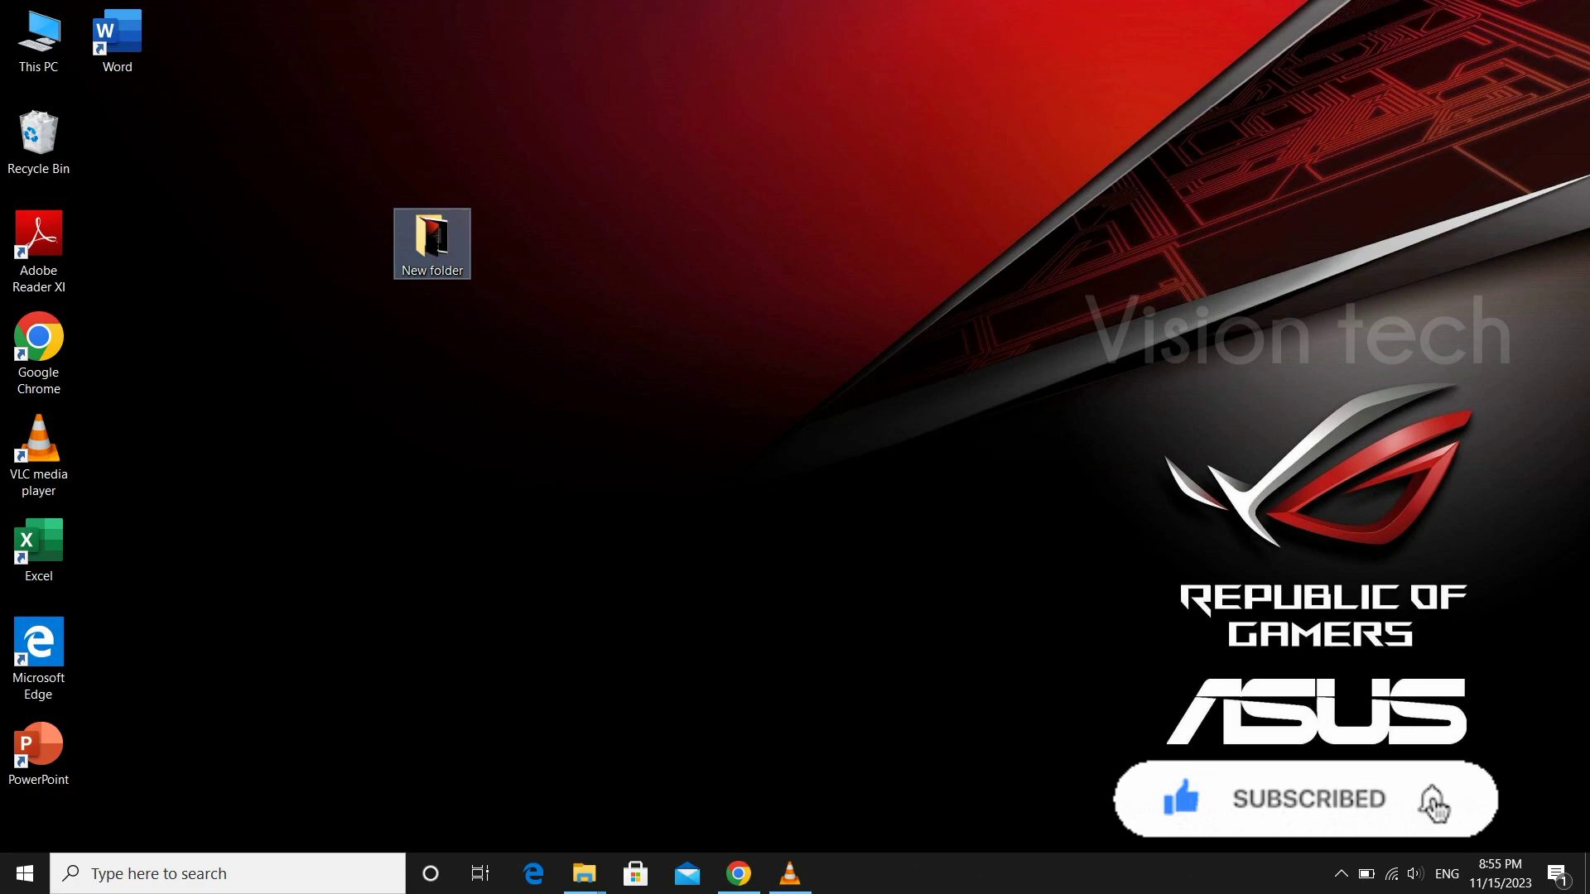